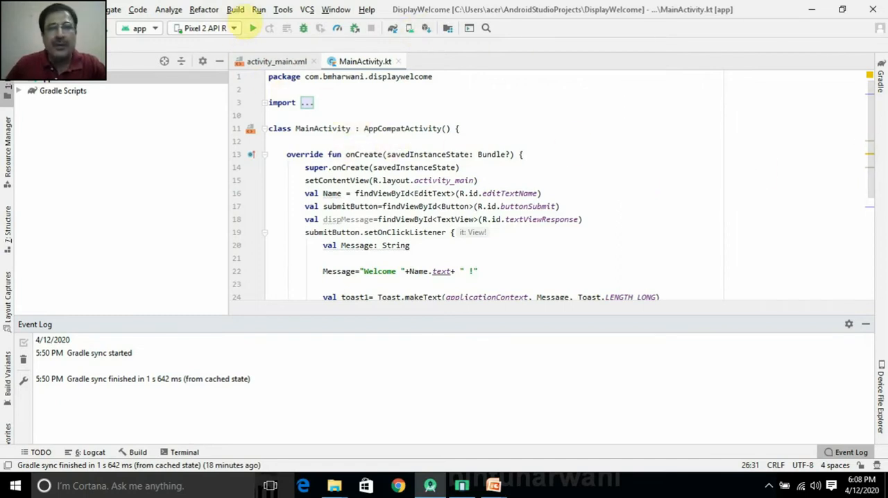
Step: Start generating a signed bundle or APK for the project, choosing APK as the output, and proceed to the key store settings
left_click(235, 9)
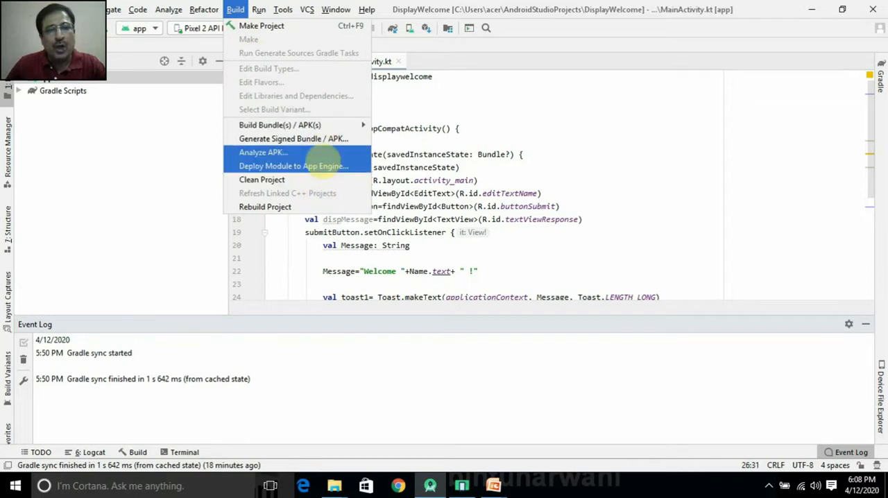
mouse_move(309, 126)
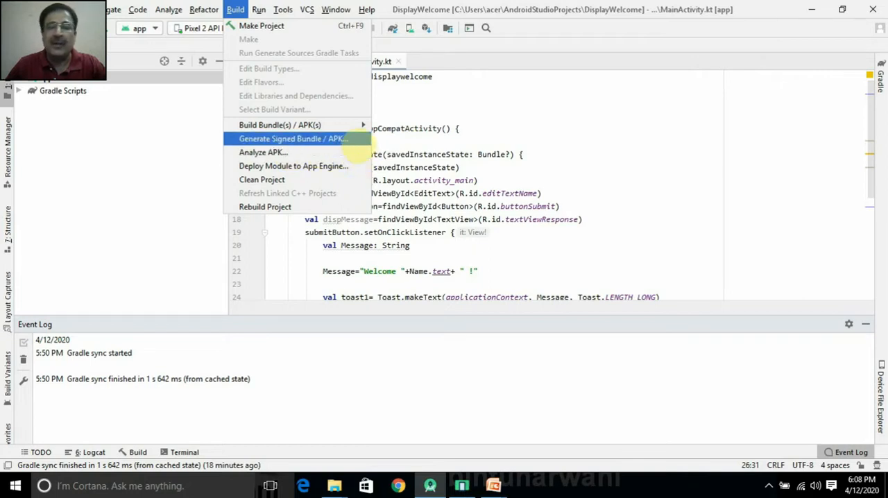
mouse_move(340, 127)
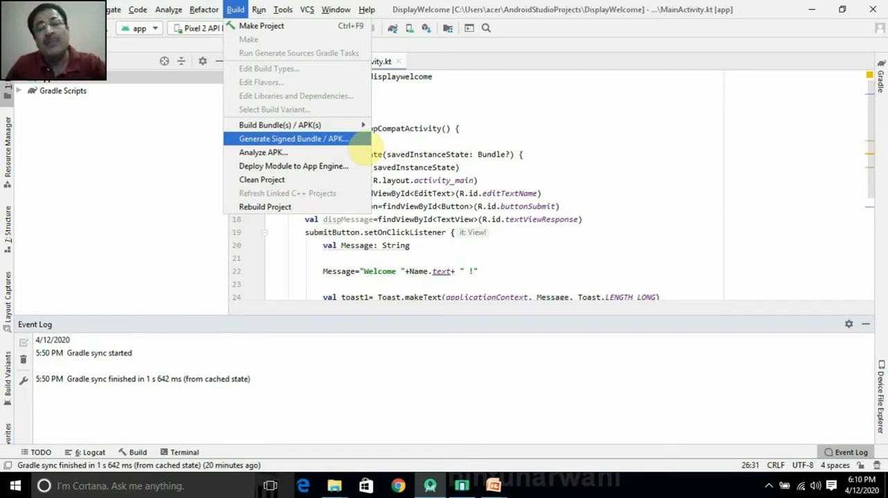
left_click(360, 140)
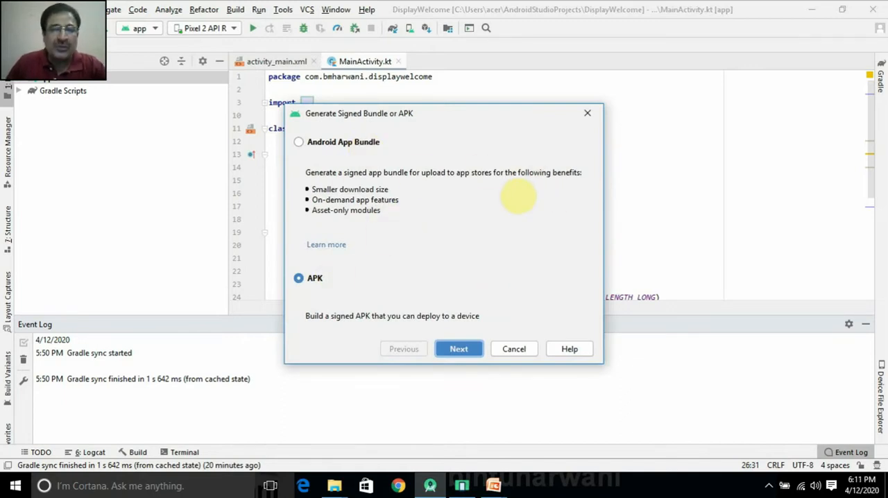
left_click(298, 142)
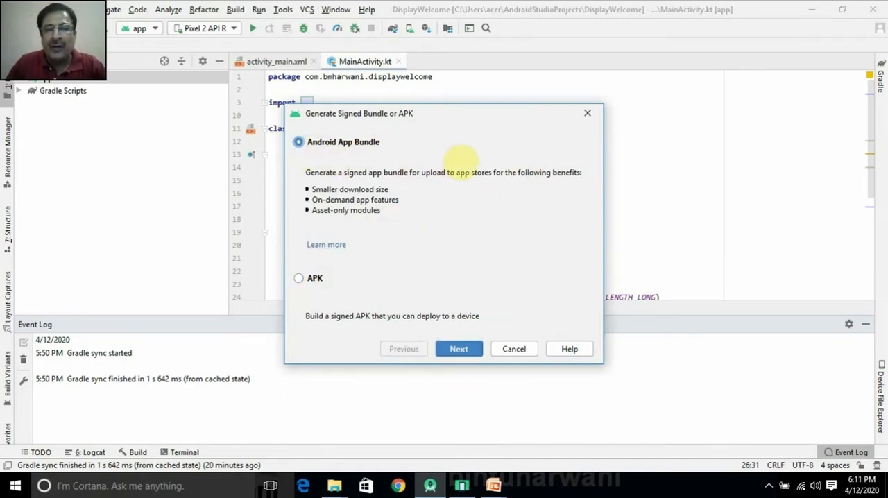
left_click(299, 277)
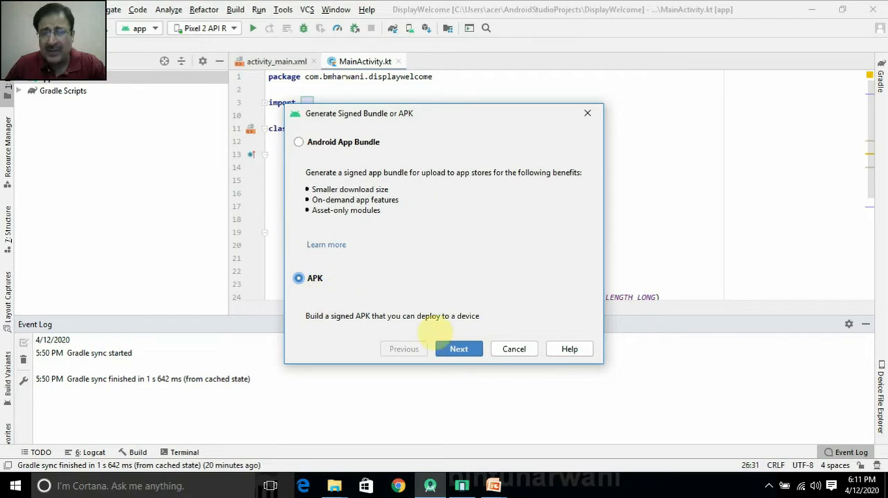
left_click(458, 350)
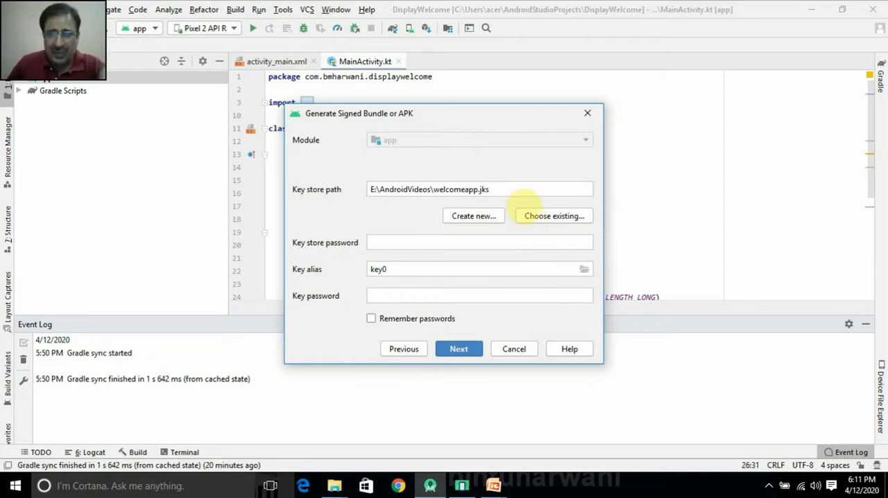
Step: Clear the existing key store path and start creating a new key store
left_click(508, 191)
triple_click(508, 190)
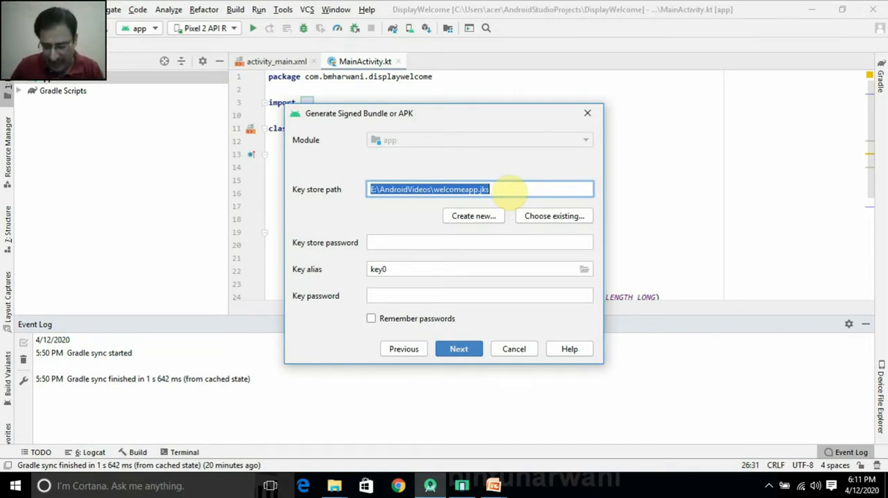
key("BackSpace")
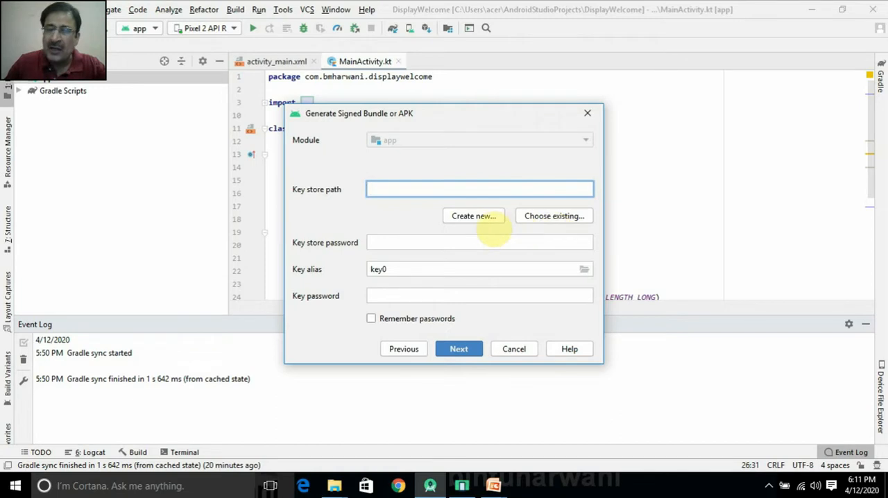
left_click(474, 218)
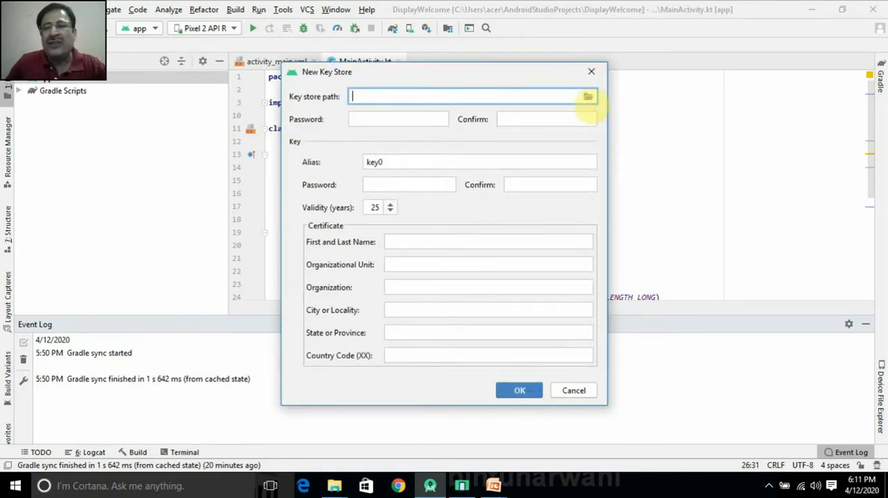
Step: Set the new key store's file to DisplayWelcome in the E:\AndroidVideos folder, as a jks file
left_click(589, 97)
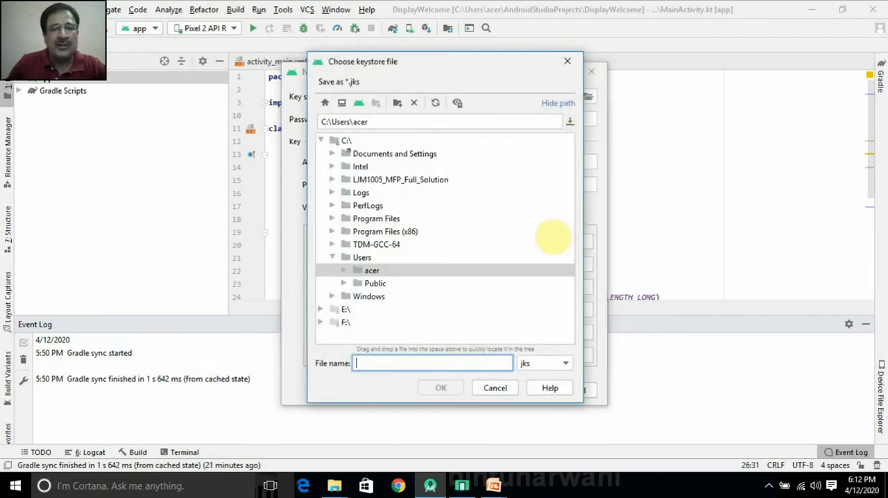
left_click(320, 310)
left_click(378, 336)
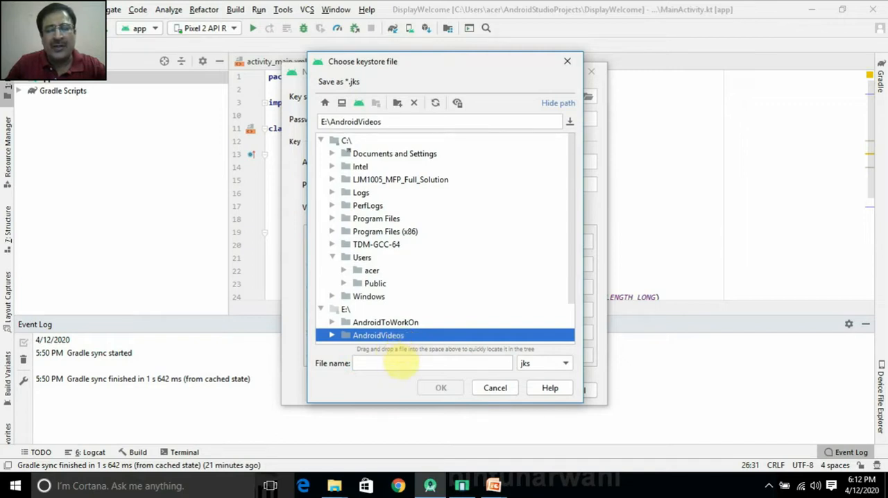
left_click(399, 363)
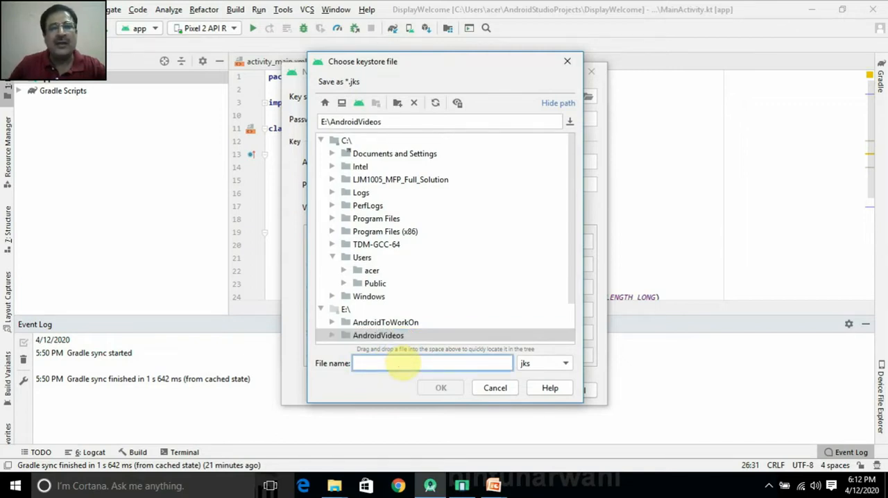
type("Di")
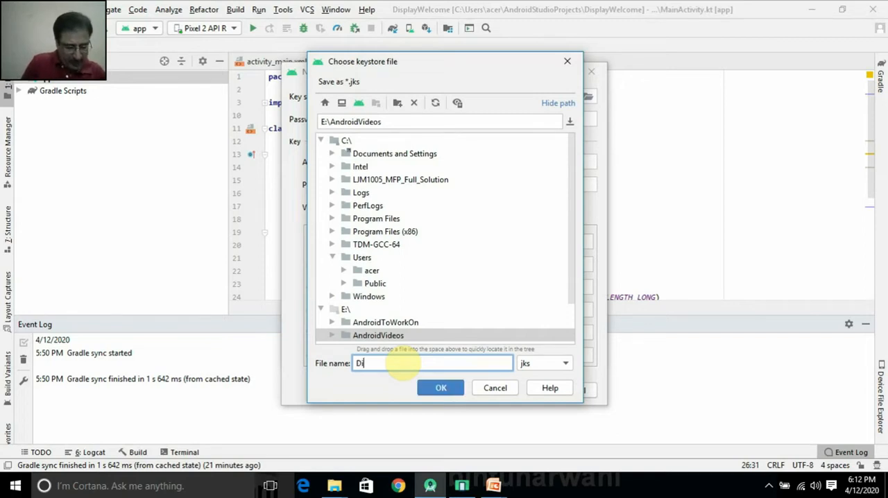
type("splayWelcome")
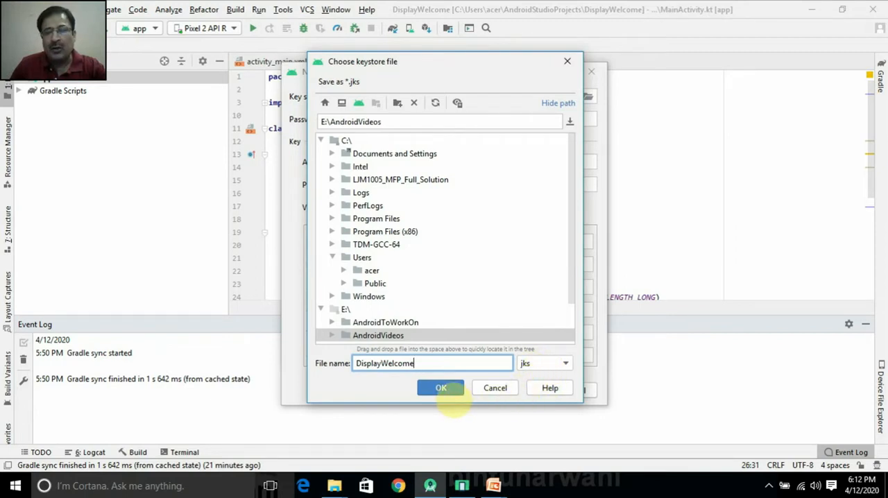
left_click(441, 388)
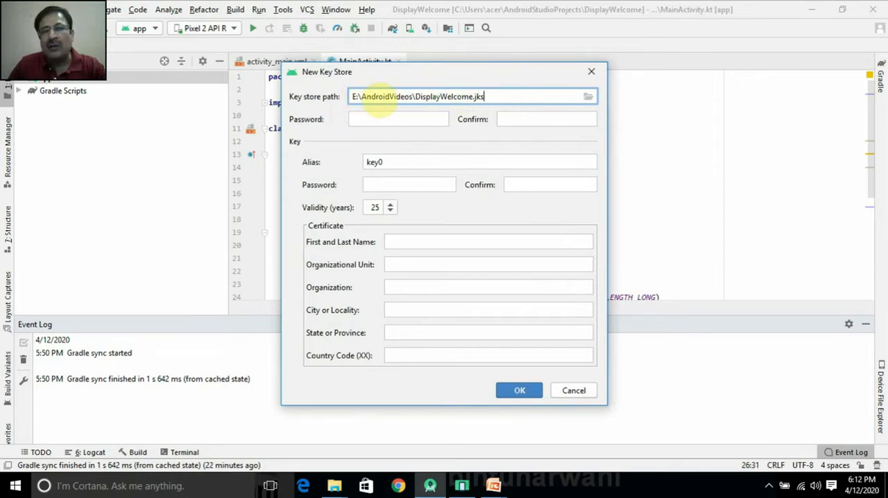
Step: Enter the key store password and repeat it in the confirmation field
left_click(402, 122)
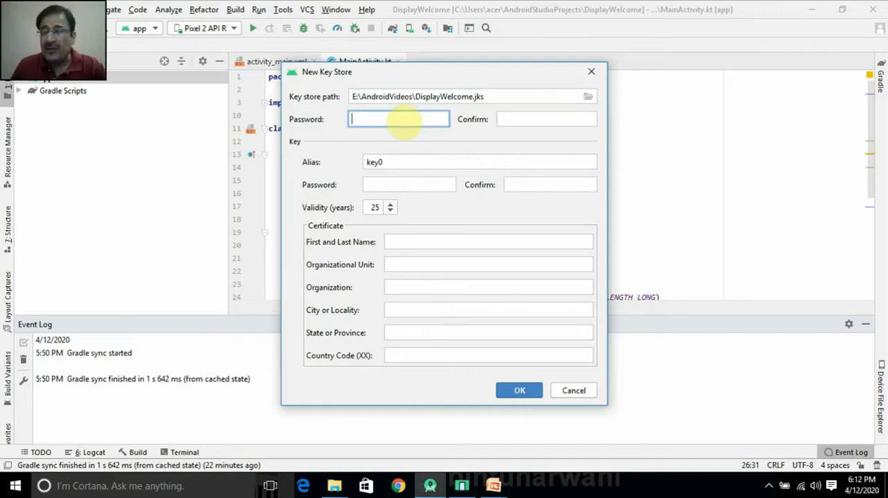
type("********")
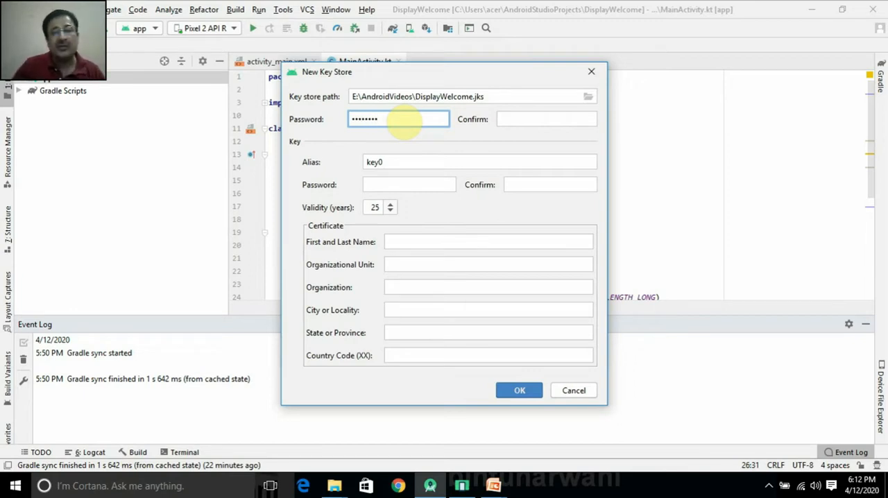
left_click(503, 119)
type("********")
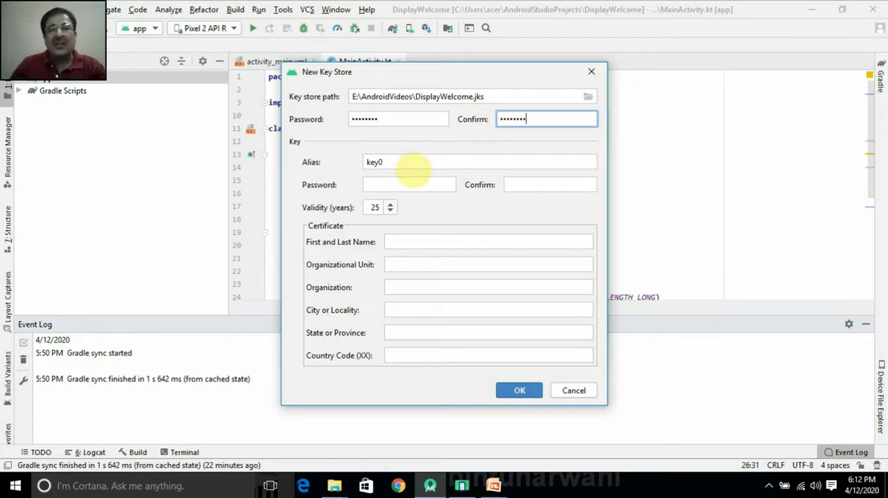
Step: Replace the key's default alias with dispkey
left_click_drag(413, 168, 369, 162)
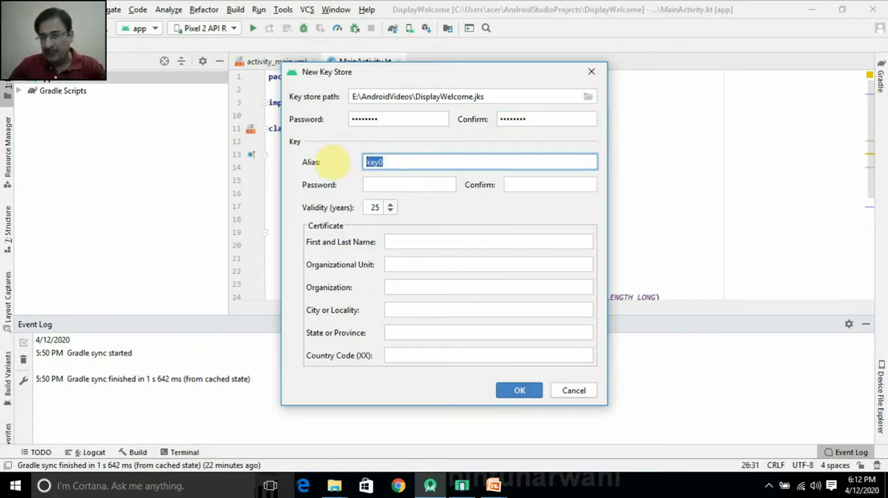
left_click_drag(392, 163, 337, 165)
key("BackSpace")
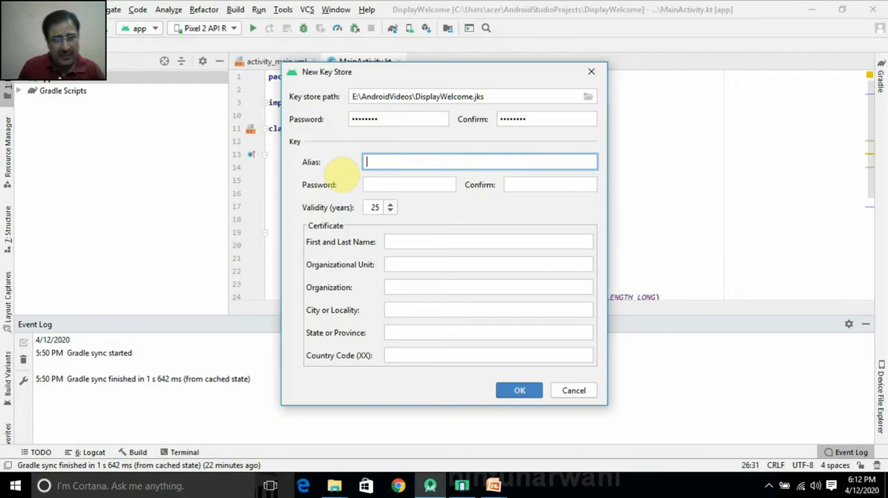
type("displ")
type("ey")
Step: Enter the password for the key itself and repeat it in the key's confirmation field
left_click(385, 183)
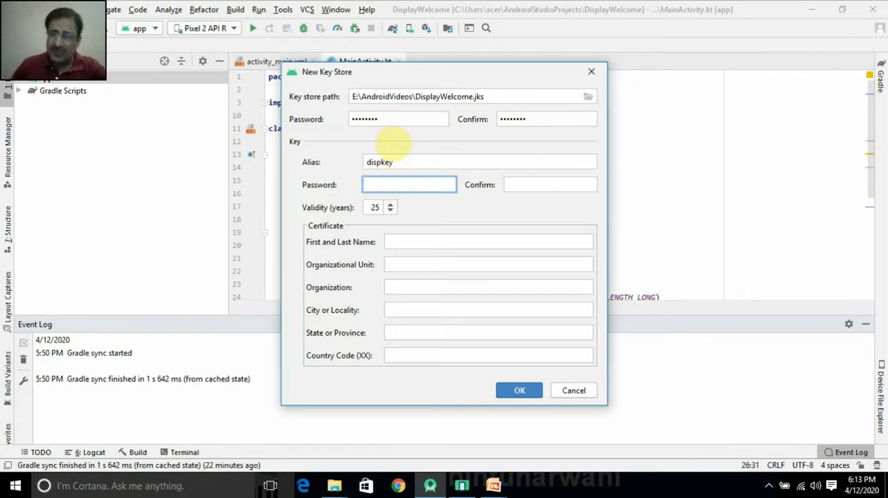
left_click(392, 121)
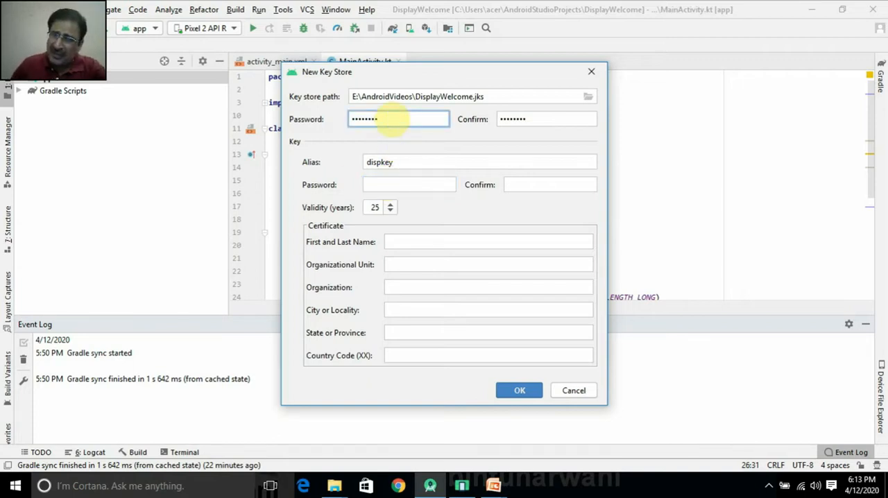
left_click(420, 187)
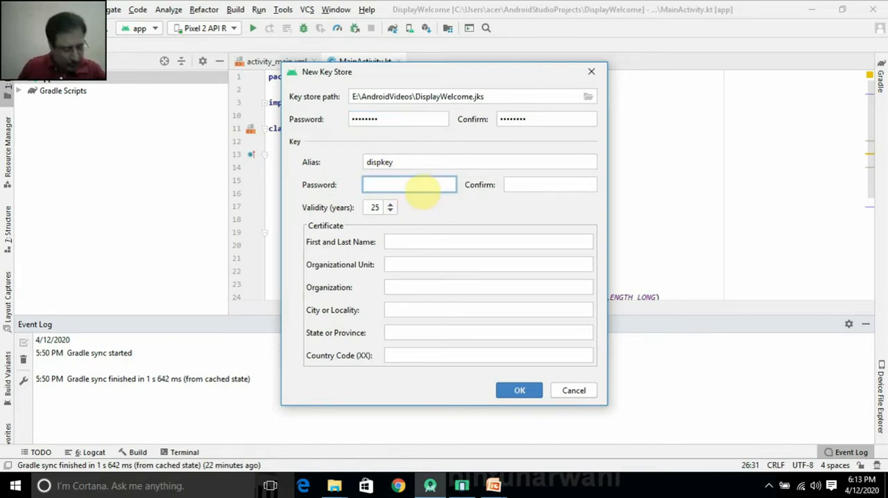
type("••••••••")
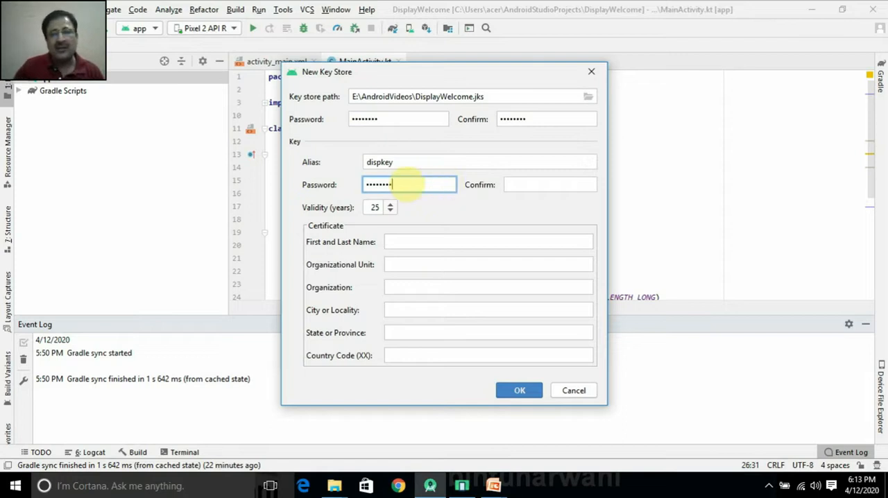
left_click(512, 184)
type("•••••••")
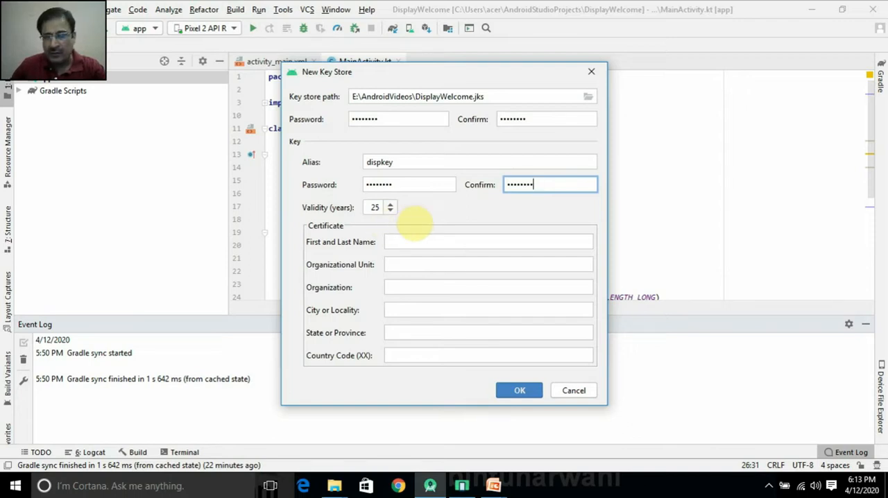
Step: Fill in the certificate's first and last name, organizational unit MCE Educations and organization MCE
left_click(418, 240)
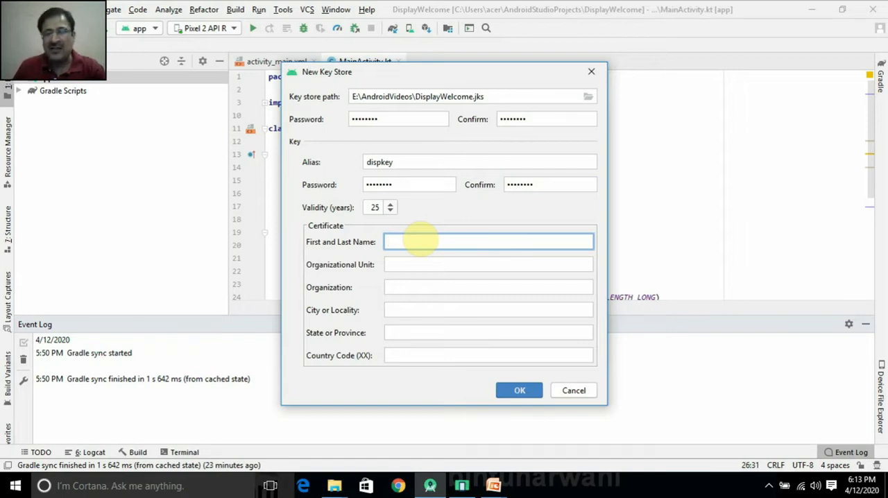
type("Bintu Harwani")
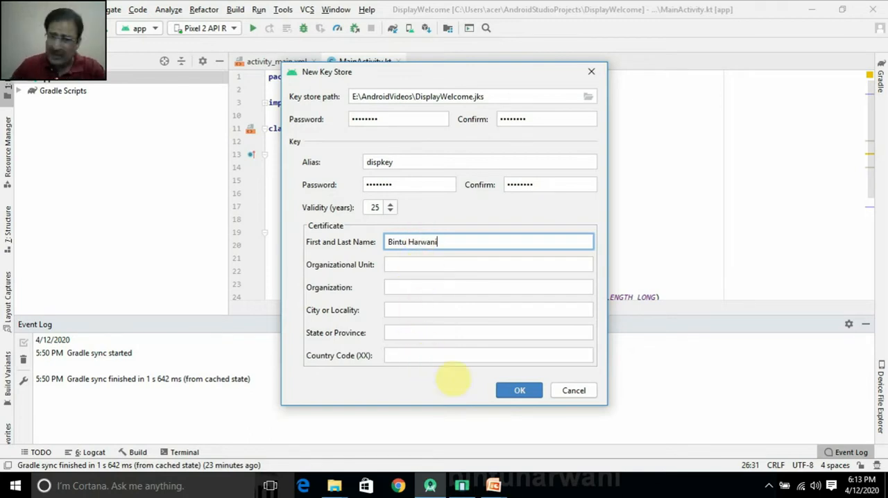
left_click(463, 265)
type("MC")
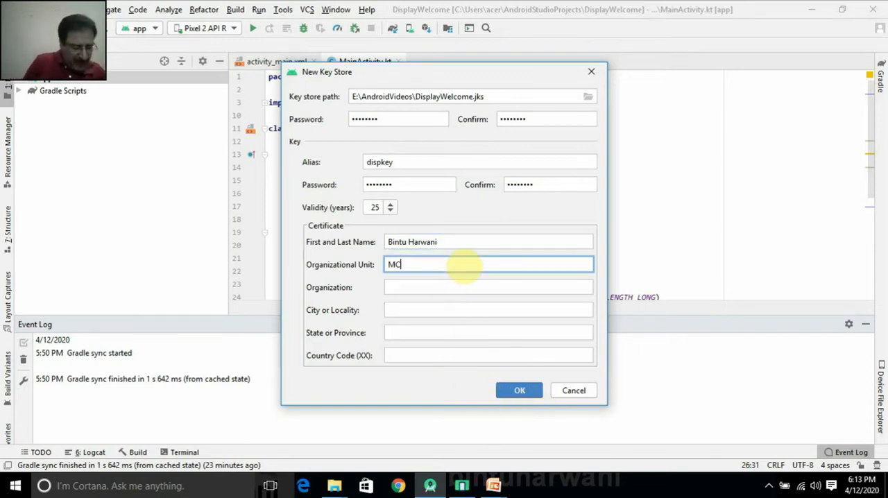
type("E Educations")
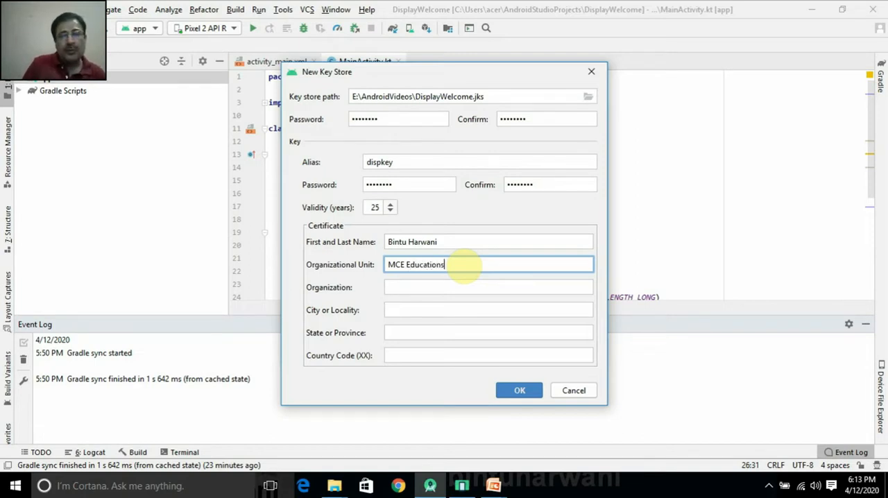
left_click(445, 285)
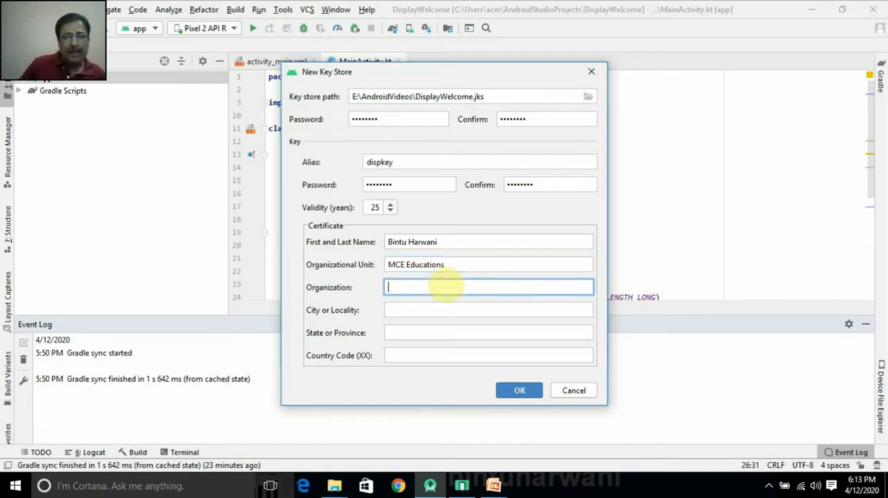
type("MCE")
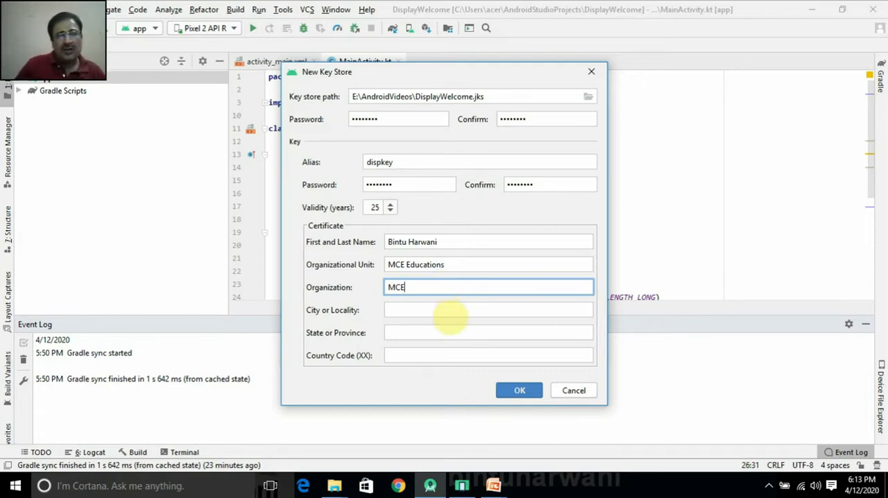
Step: Fill in the certificate's city and state, and set its country code to 91
left_click(450, 317)
type("Ajmer")
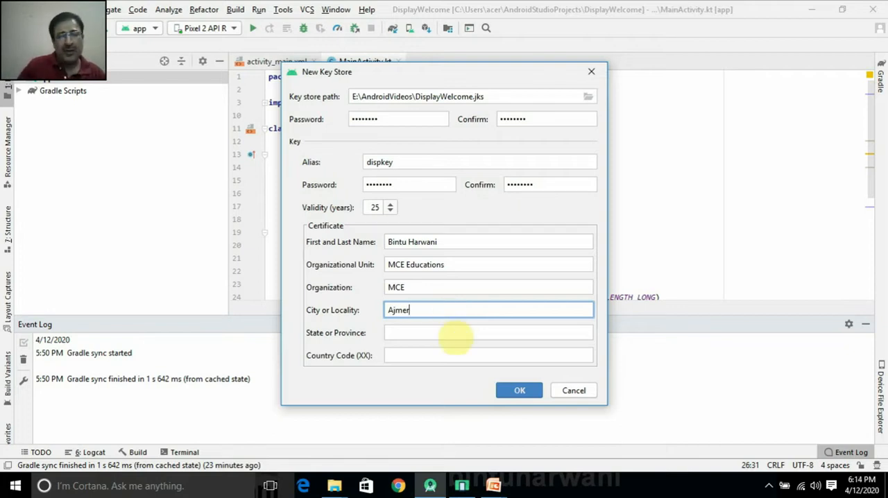
left_click(449, 336)
type("Rajasthan")
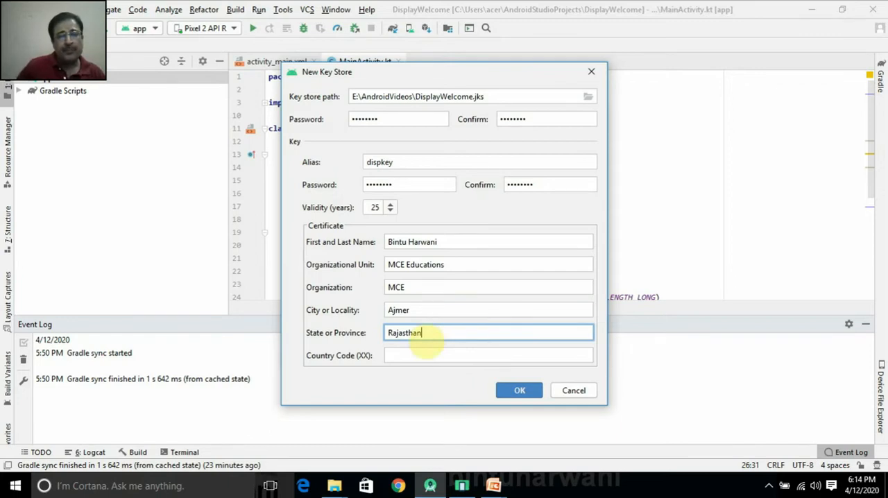
left_click(420, 357)
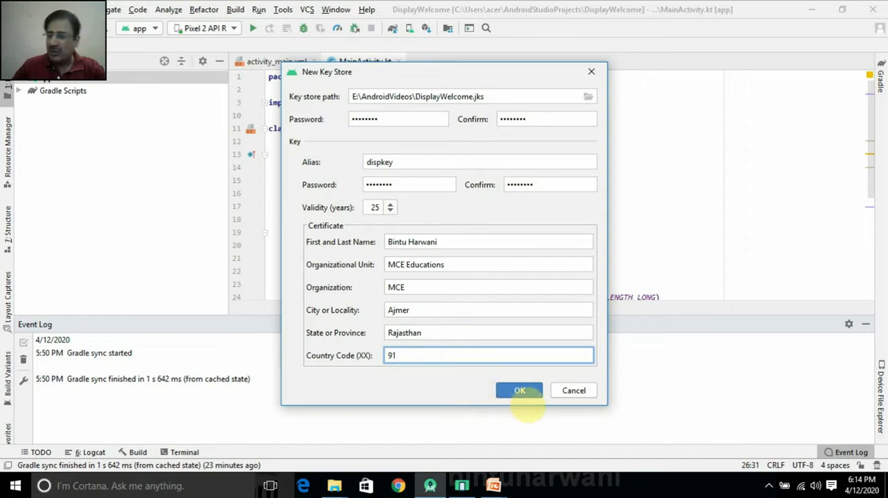
Step: Confirm the new key store and its key, and generate the signed APK using the release build variant
left_click(520, 391)
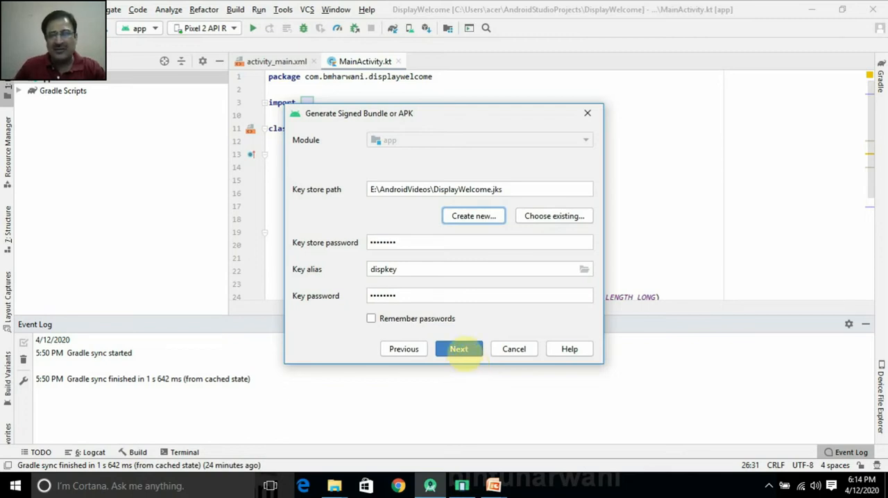
left_click(460, 353)
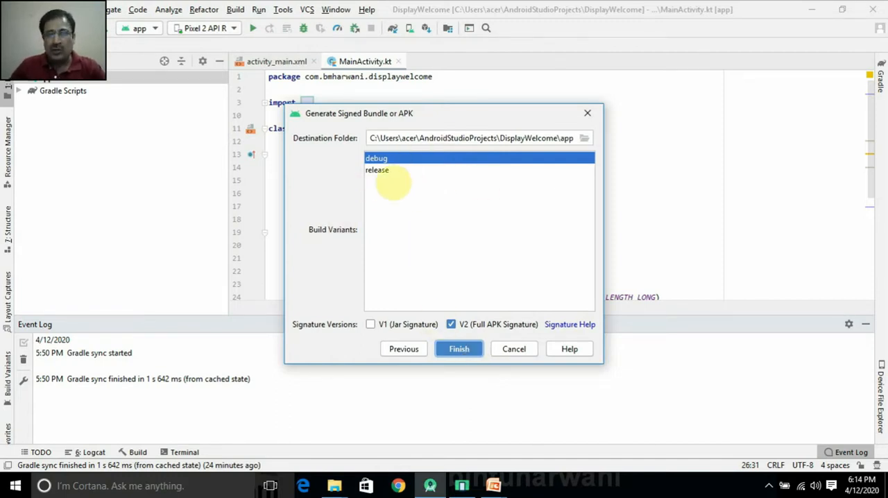
left_click(391, 170)
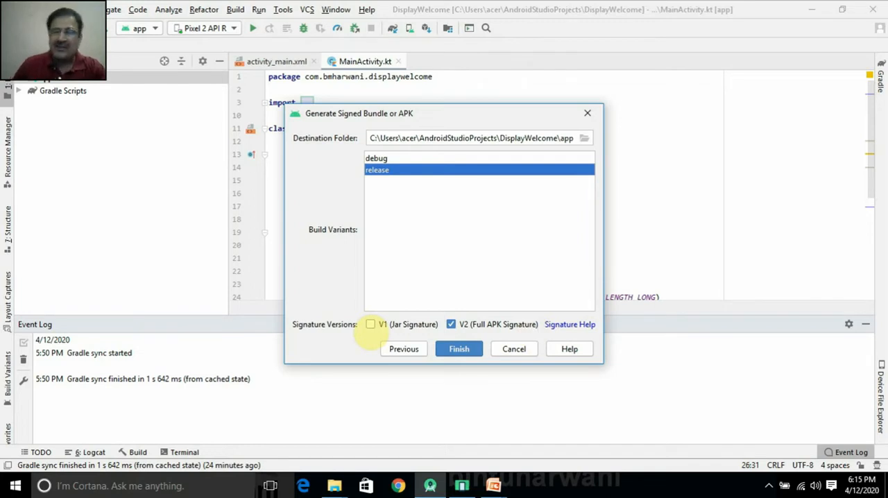
left_click(458, 349)
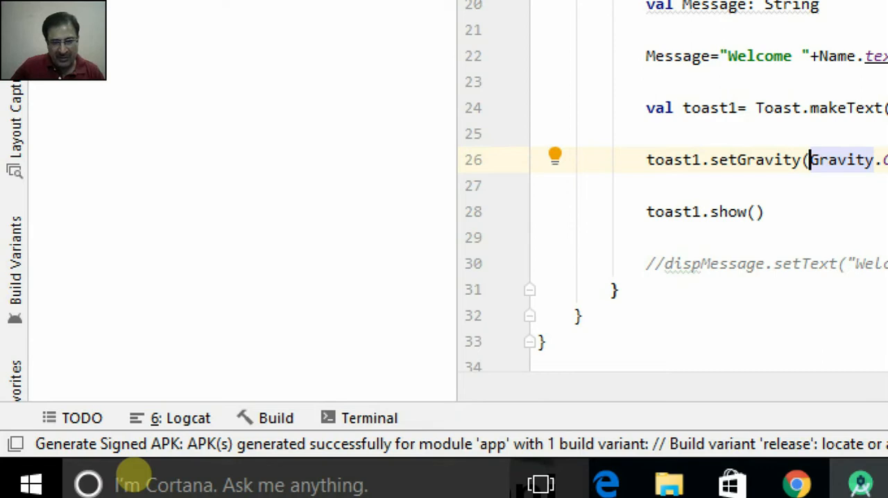
Step: Locate the generated release APK from the event log and reveal the full path of its folder
left_click(132, 450)
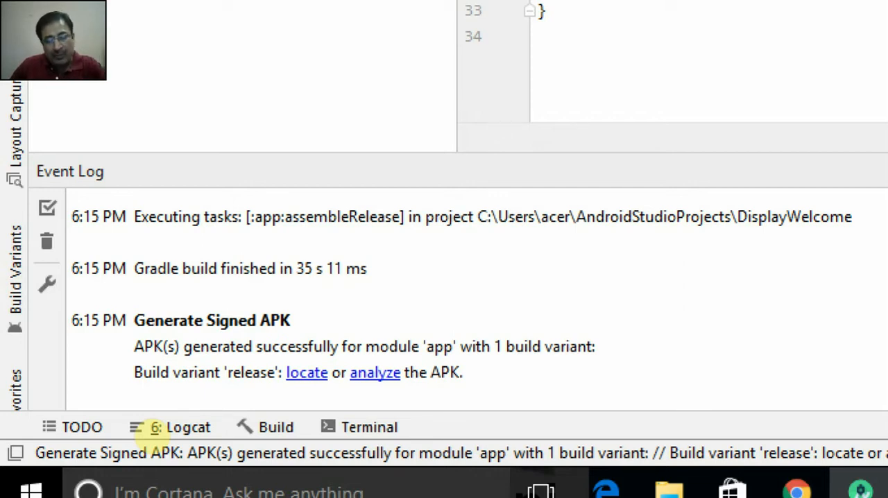
left_click(297, 373)
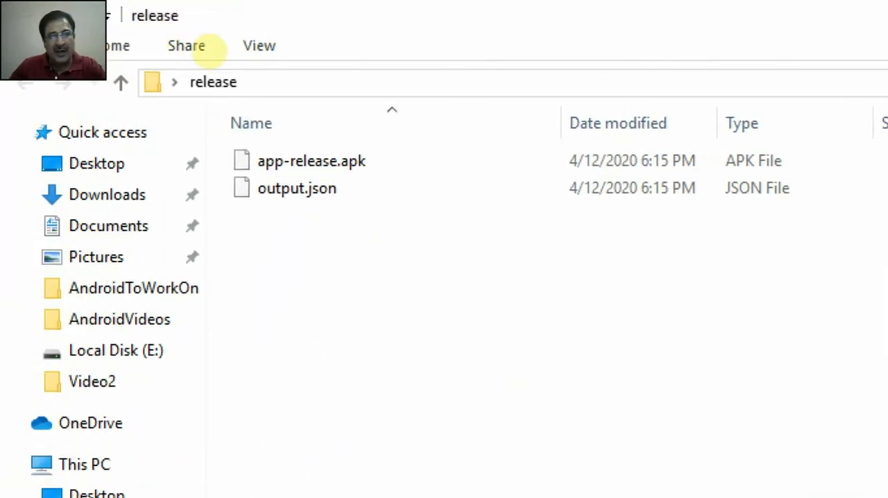
key("alt+d")
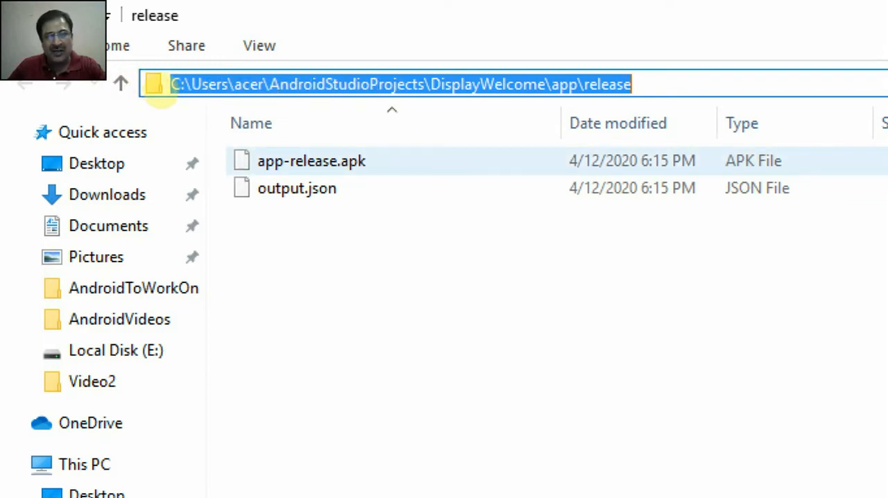
Step: Rename app-release.apk in the release folder to dispwelcome.apk
right_click(302, 161)
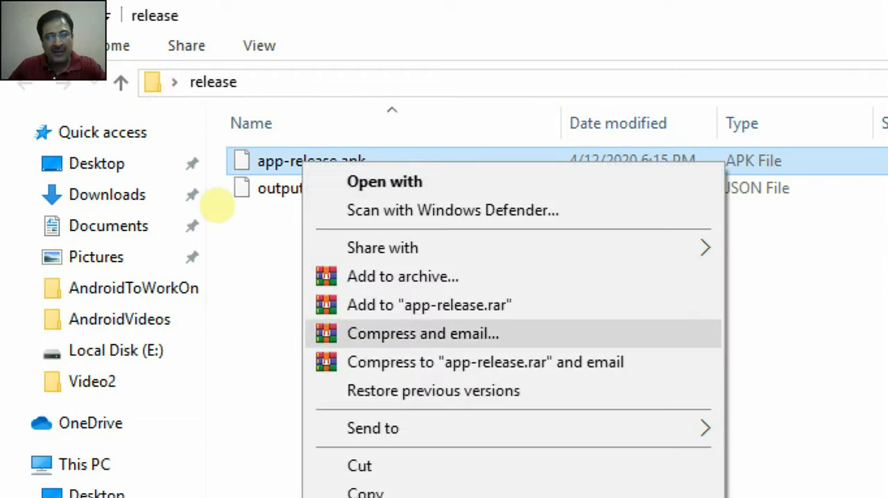
key("Down")
key("Down")
key("Down")
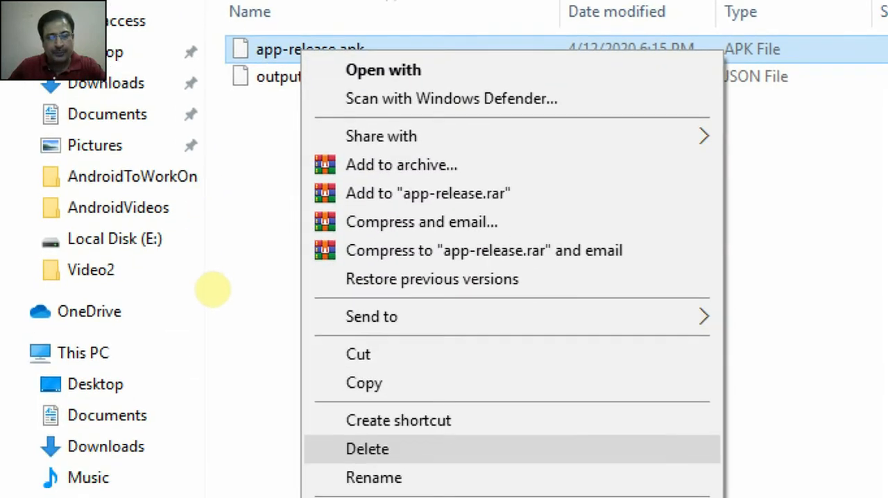
key("Return")
type("disp")
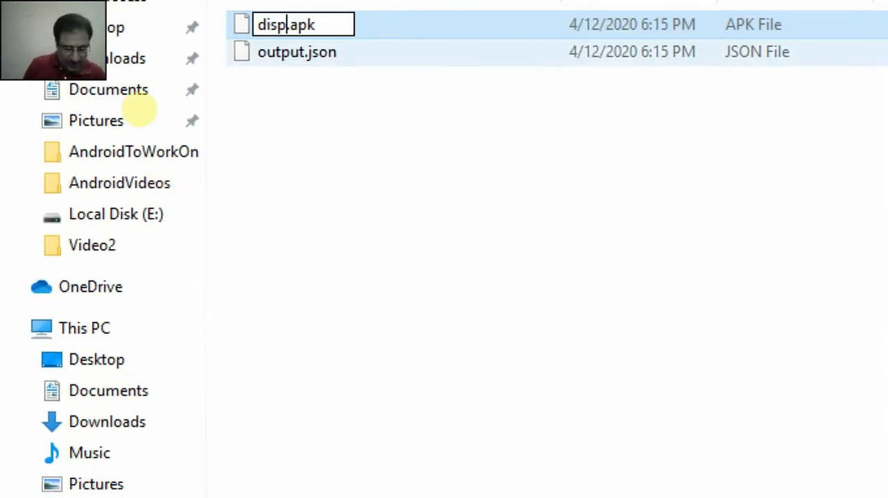
type("welcome")
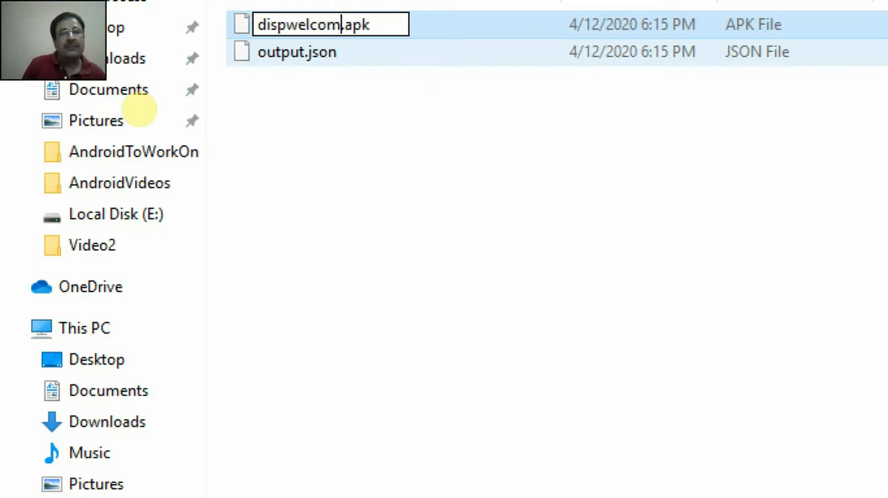
key("Return")
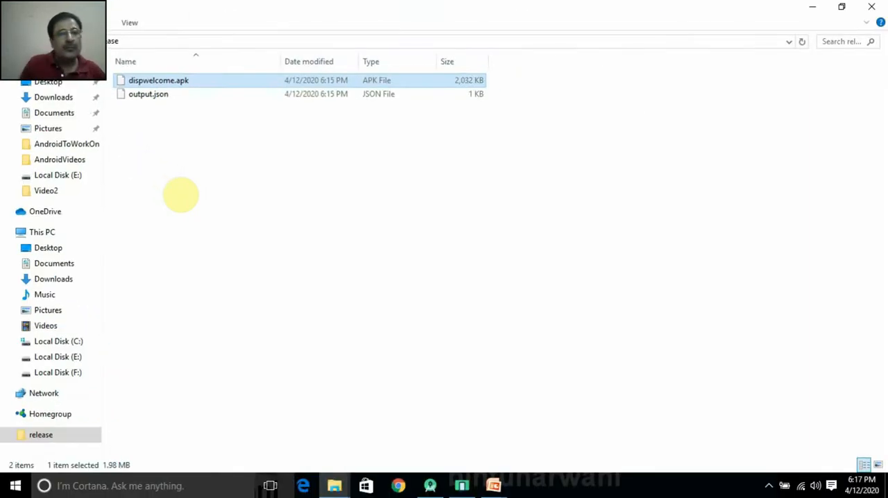
Step: Copy dispwelcome.apk from the project's release folder to the Desktop
left_click(252, 40)
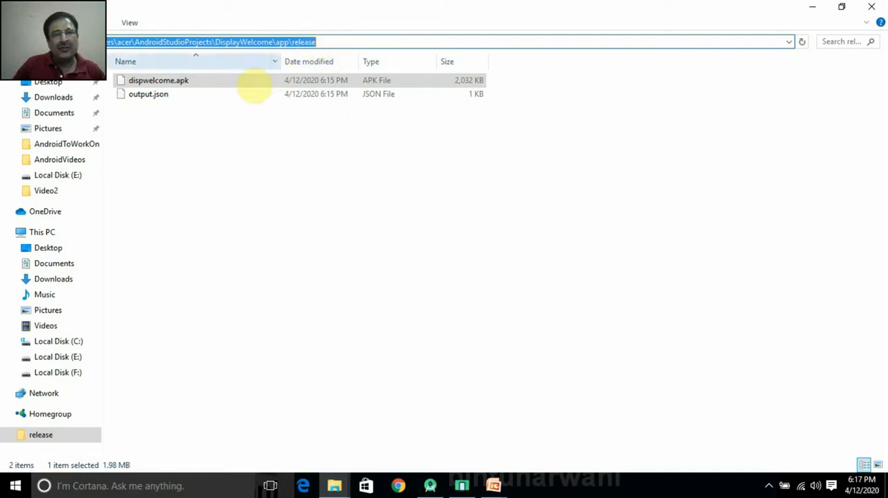
right_click(186, 80)
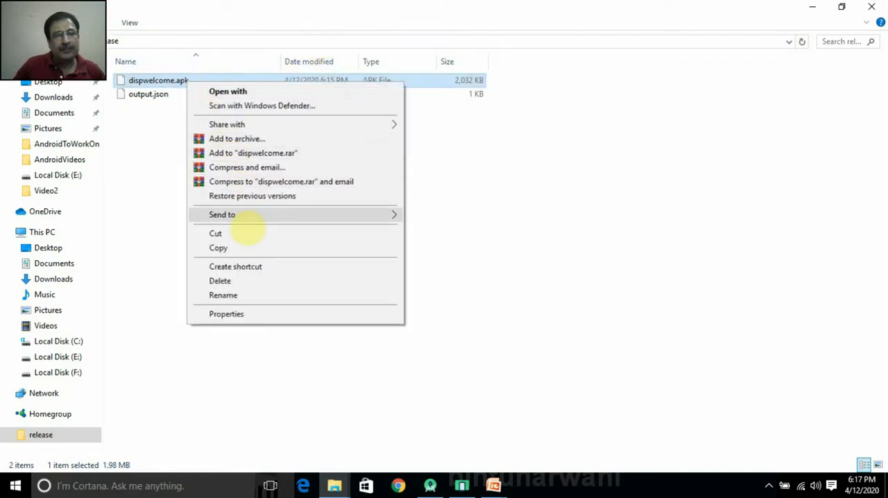
left_click(228, 250)
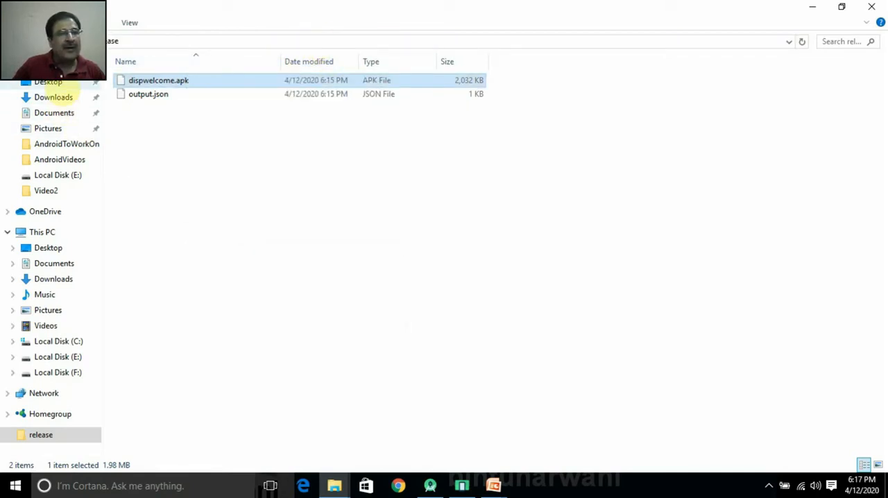
left_click(48, 248)
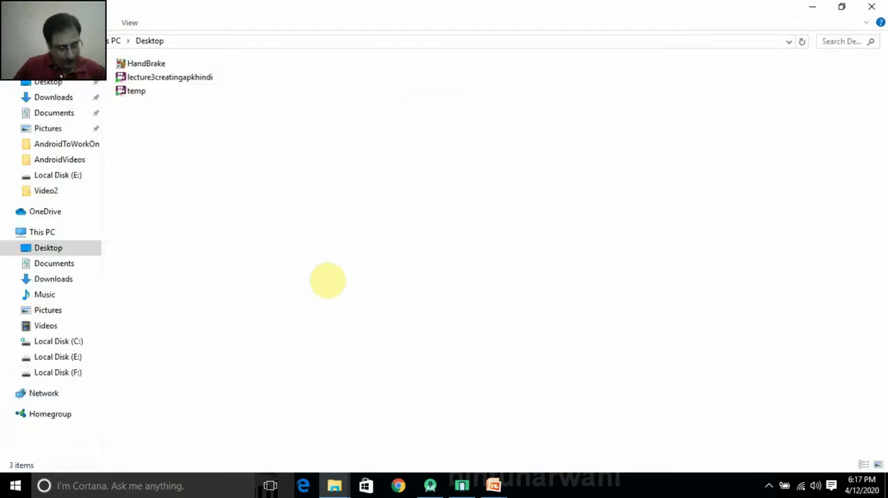
key("ctrl+v")
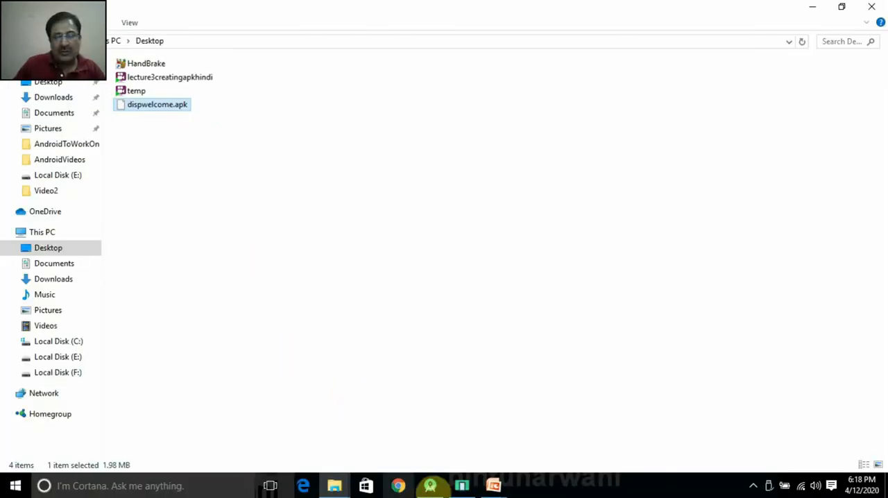
Step: Switch to Android Studio, show the Logcat window and enlarge it upward over the code editor
left_click(430, 485)
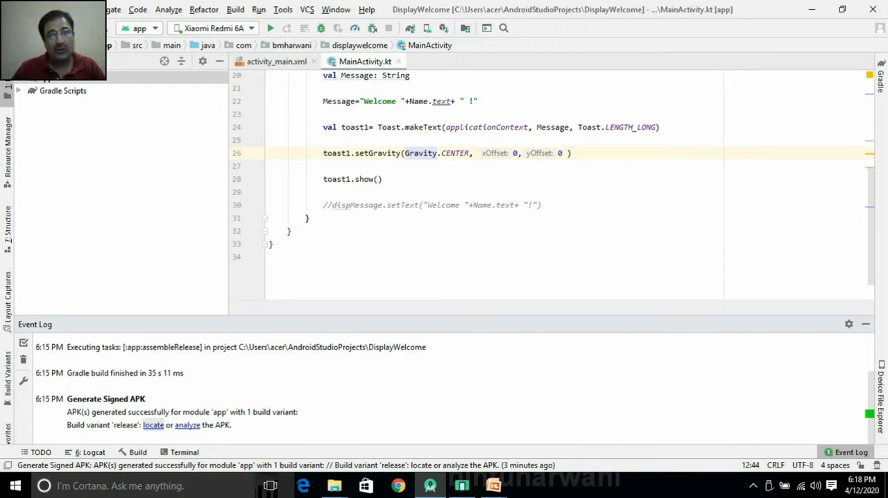
left_click(75, 10)
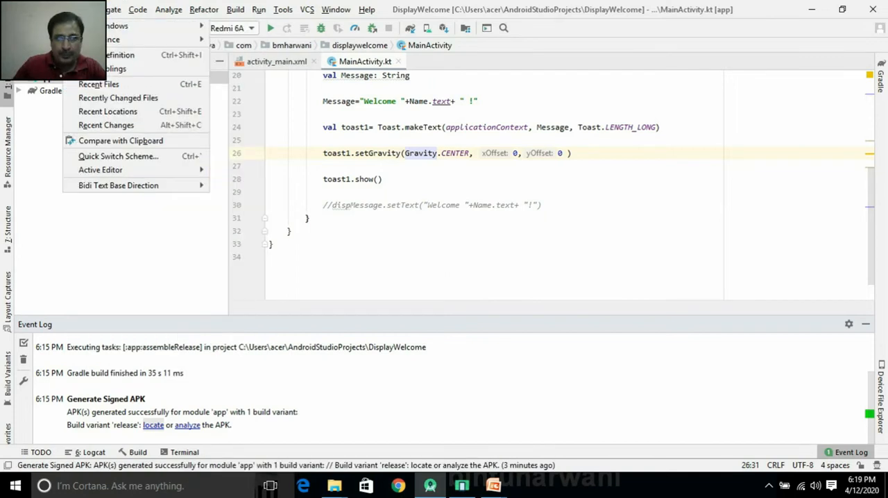
mouse_move(100, 28)
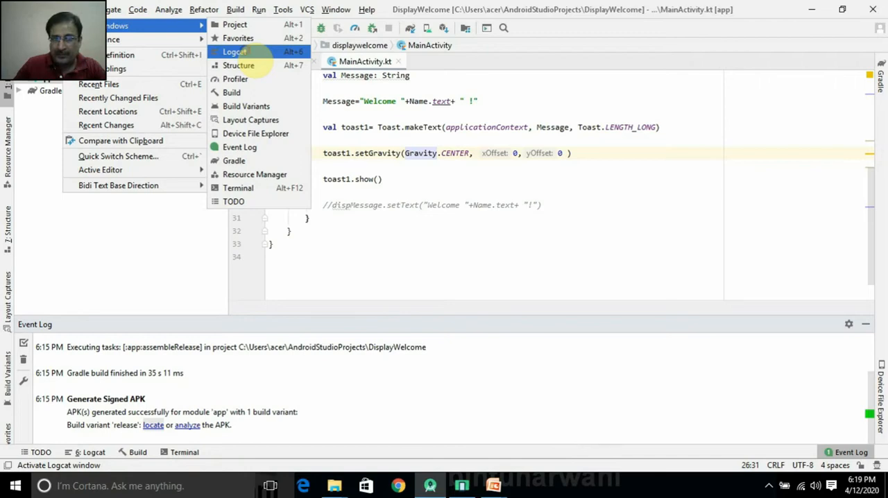
left_click(235, 53)
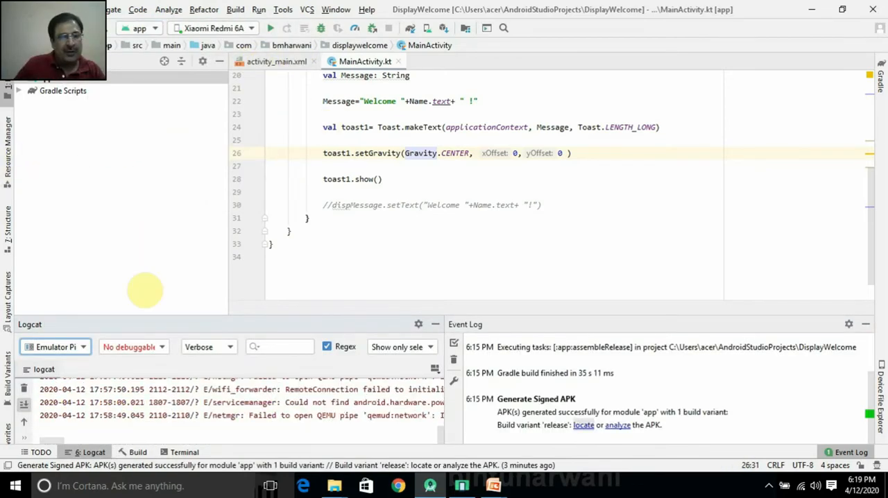
left_click_drag(218, 314, 259, 131)
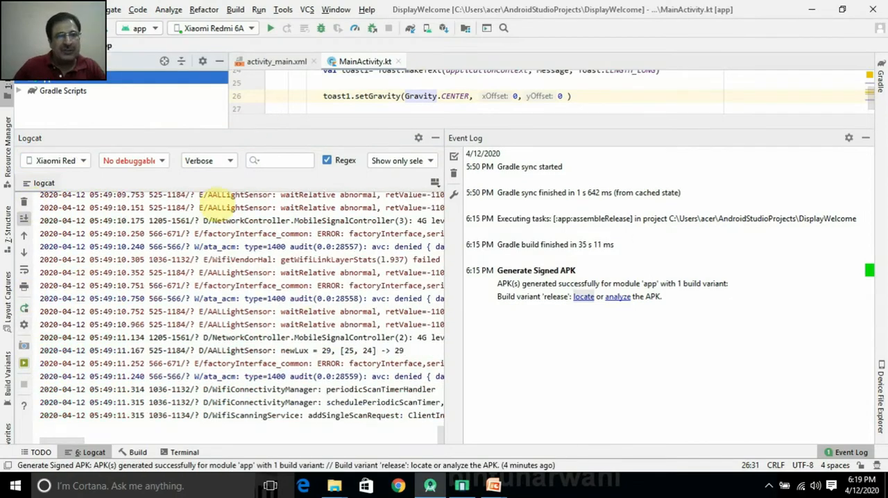
Step: Choose the connected Xiaomi Redmi 6A (Android 9, API 28) as the Logcat device
left_click(83, 160)
left_click(83, 161)
left_click(84, 160)
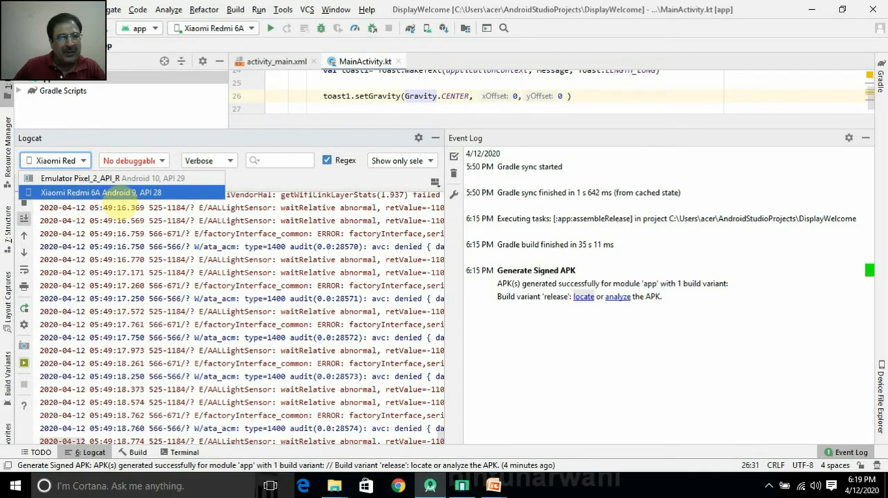
left_click(111, 193)
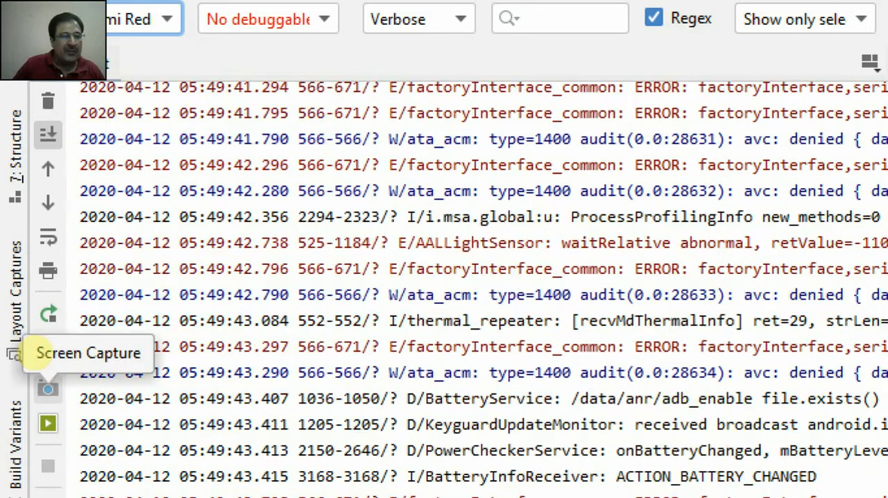
Step: Take a screen capture of the phone and recapture it repeatedly to follow its home screens and the File Manager's APKs list
left_click(47, 388)
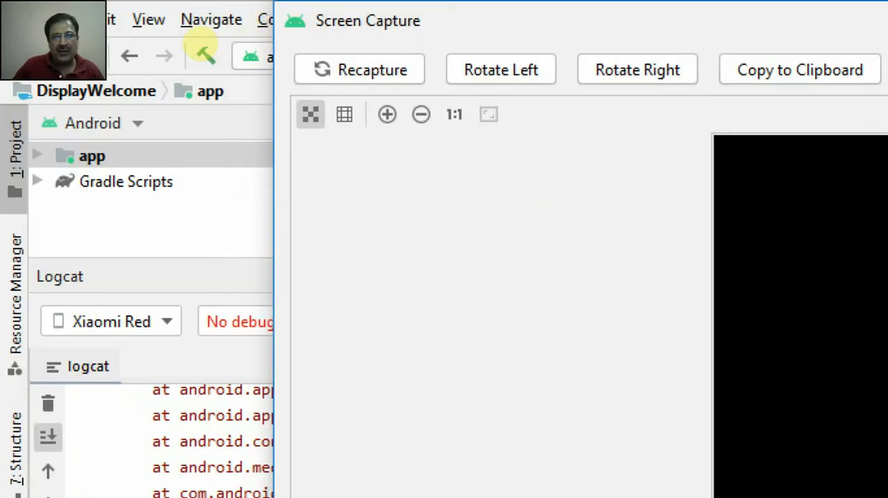
left_click(360, 69)
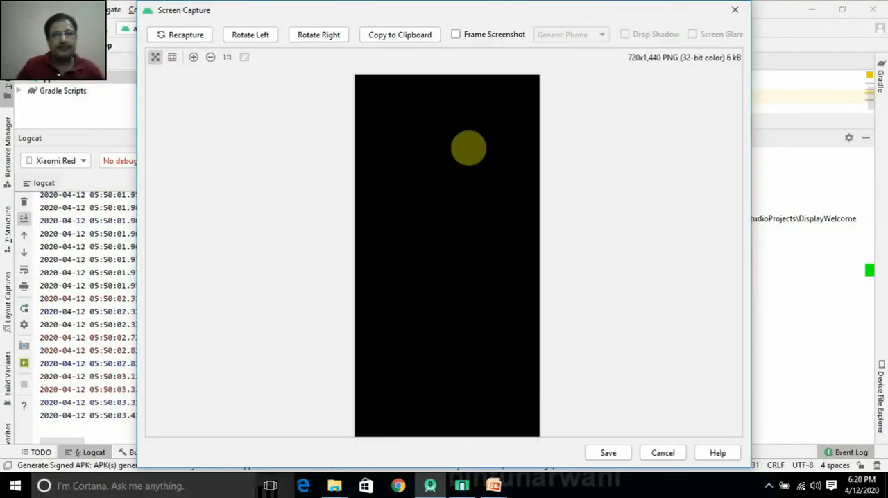
left_click(197, 35)
left_click(184, 35)
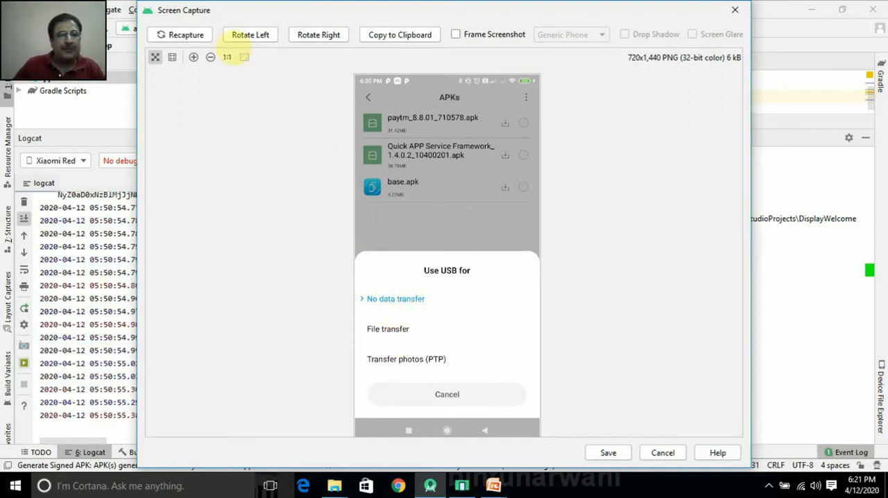
left_click(186, 35)
left_click(188, 35)
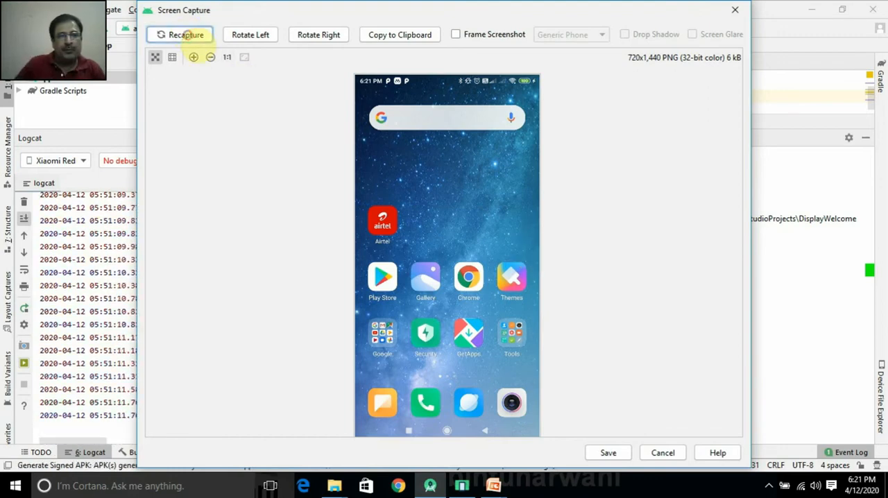
left_click(186, 35)
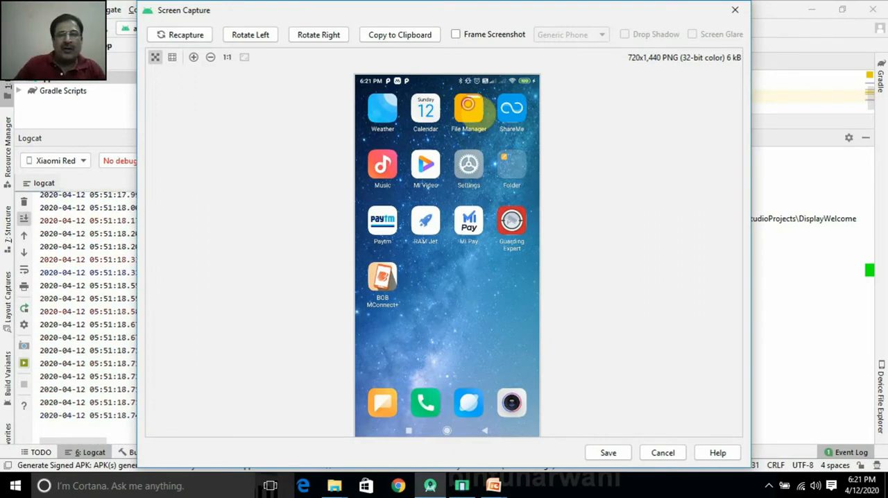
left_click(182, 36)
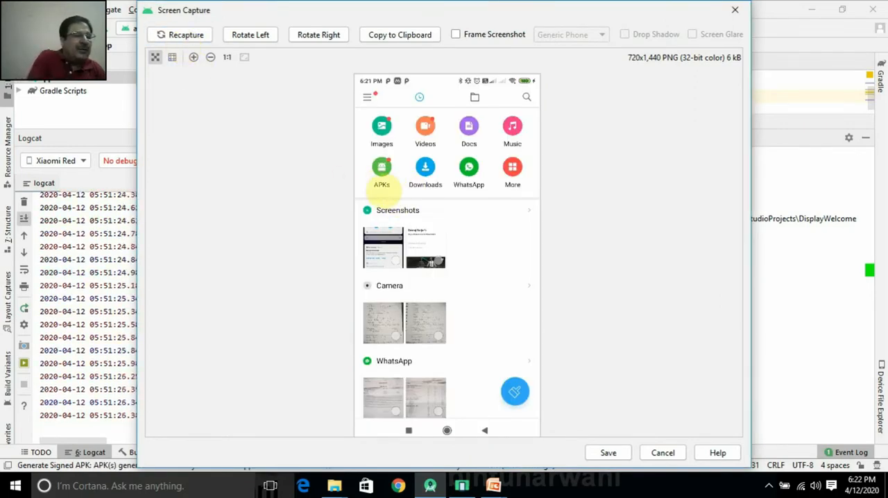
left_click(177, 35)
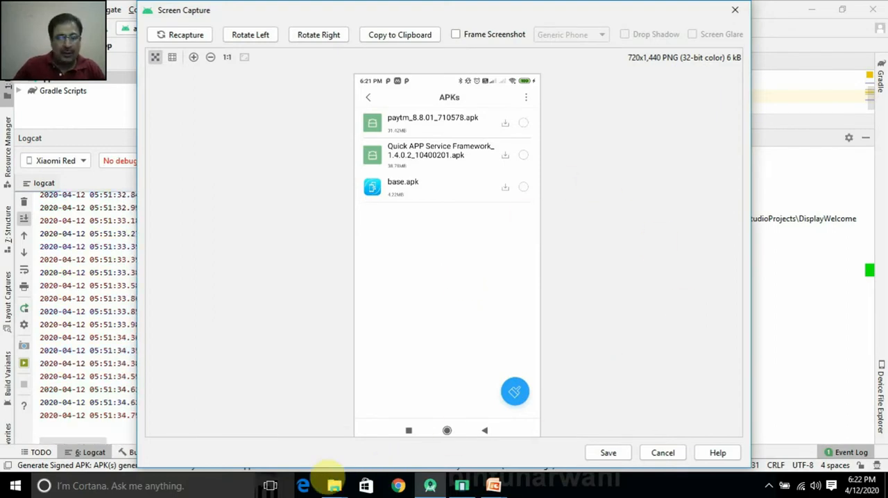
Step: Open a new File Explorer window at the Desktop folder and copy dispwelcome.apk
right_click(334, 485)
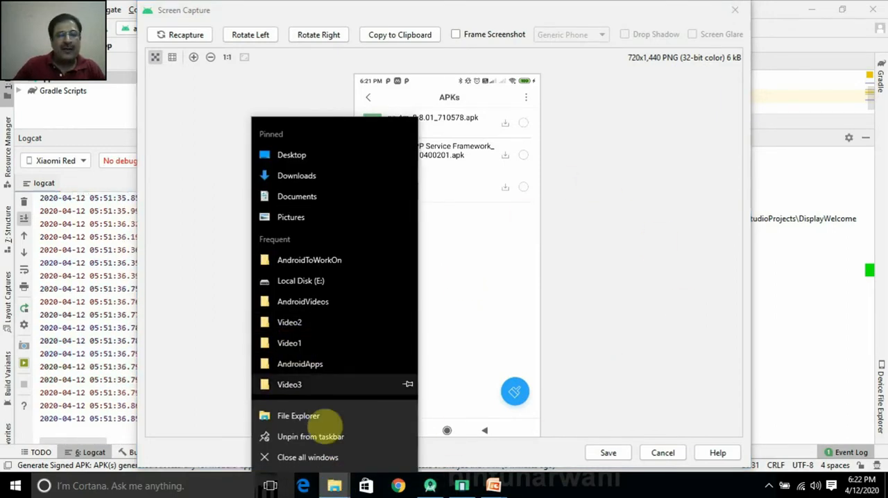
left_click(317, 420)
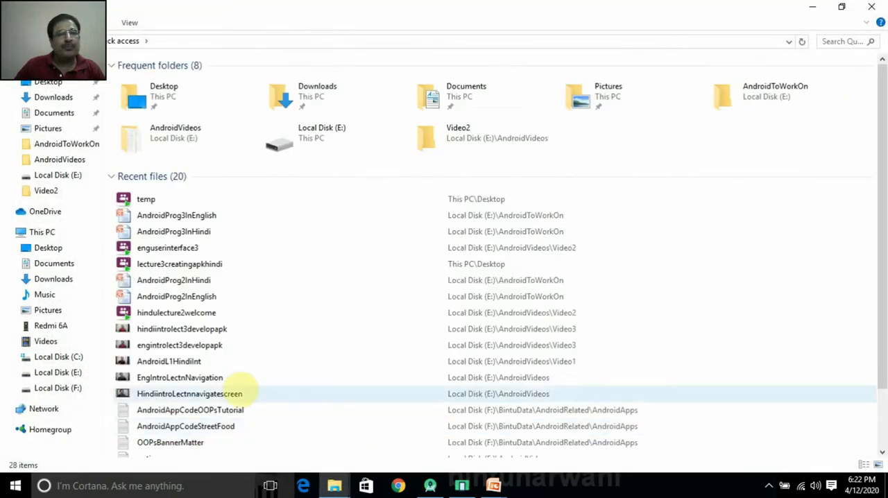
left_click(48, 83)
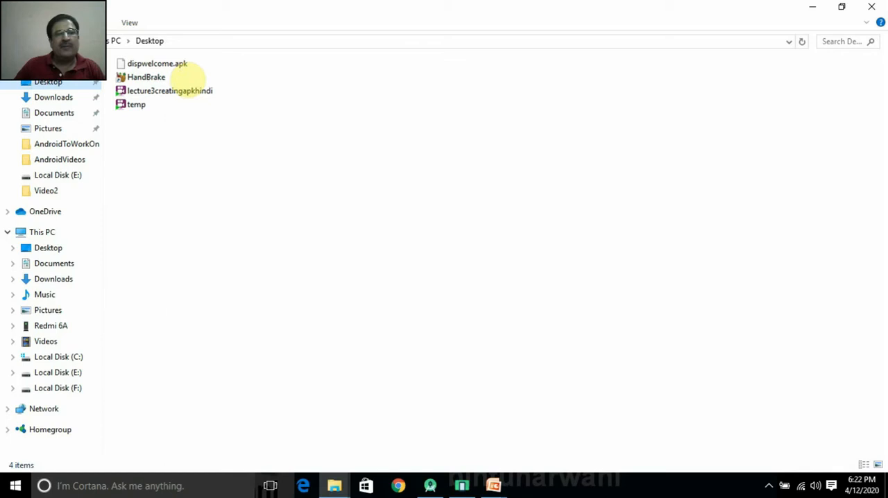
right_click(174, 64)
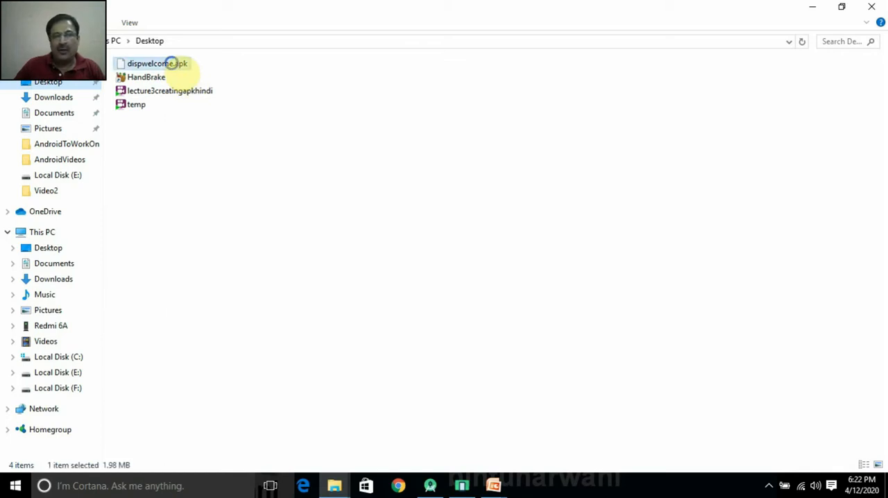
left_click(204, 230)
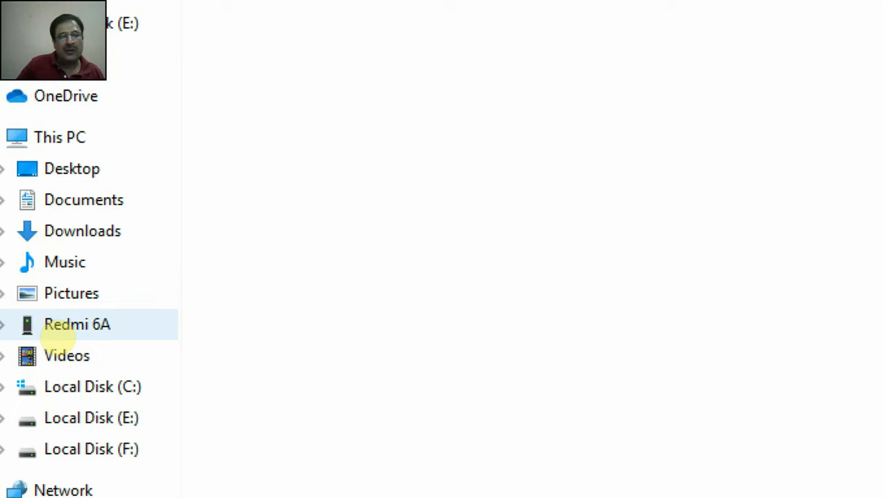
Step: Paste dispwelcome.apk into the bluetooth folder of the Redmi 6A's internal shared storage
left_click(56, 337)
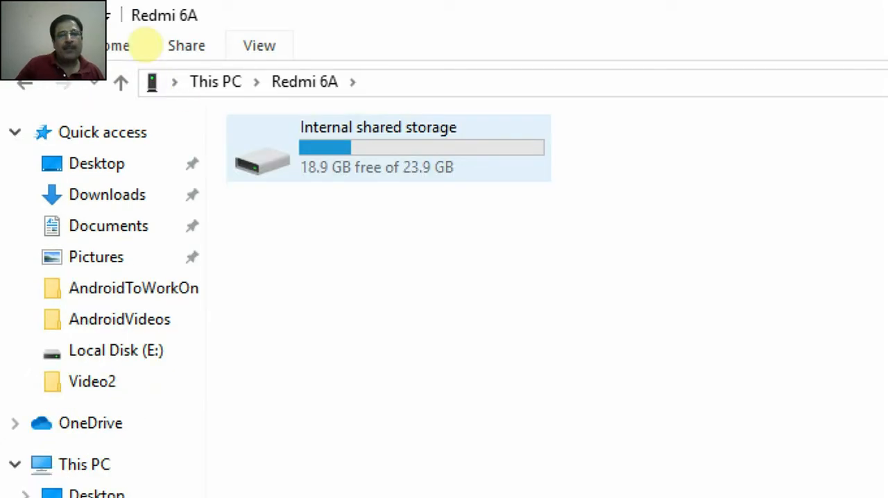
double_click(424, 164)
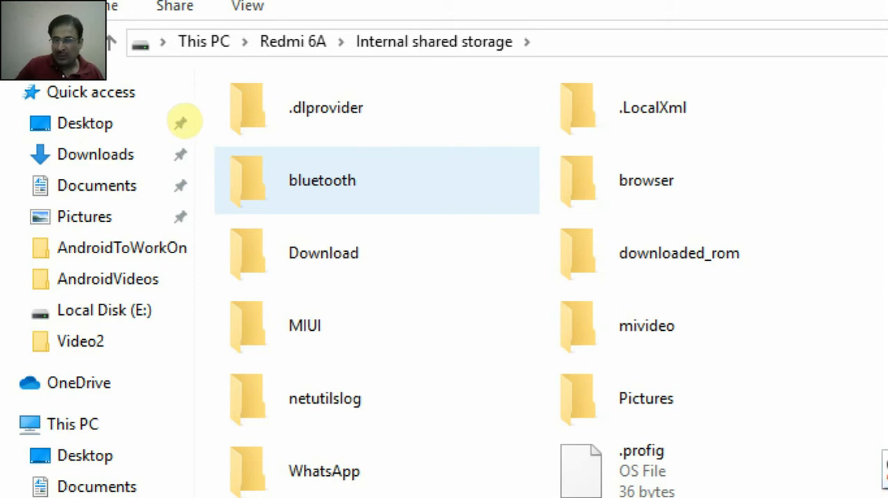
double_click(323, 188)
right_click(310, 209)
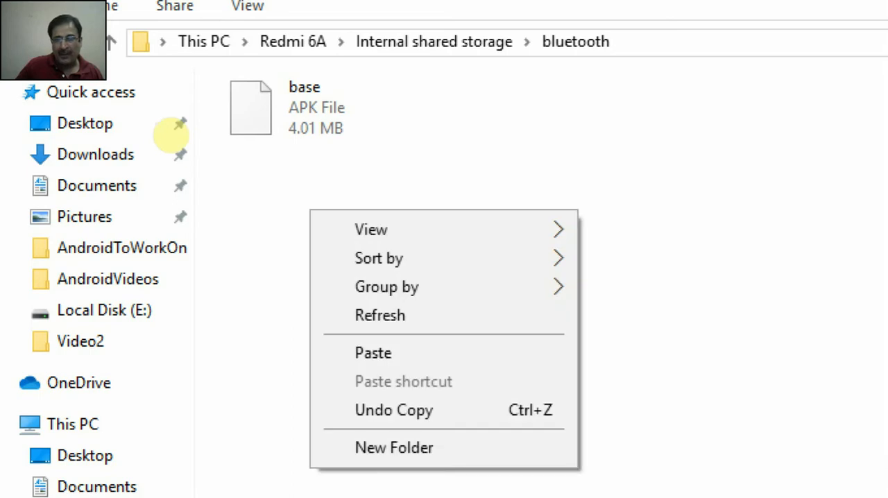
left_click(383, 353)
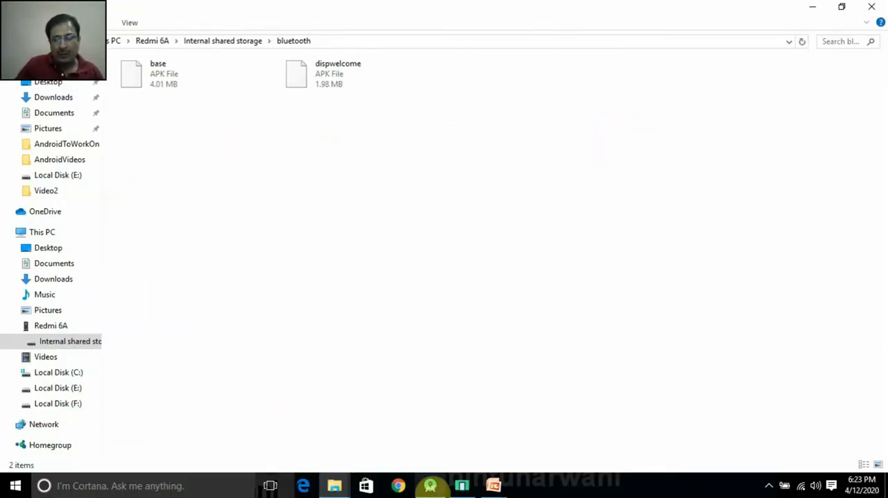
Step: Switch to Android Studio and recapture the phone screen repeatedly to follow the installation of DisplayWelcome from the APKs list
left_click(430, 486)
left_click(195, 35)
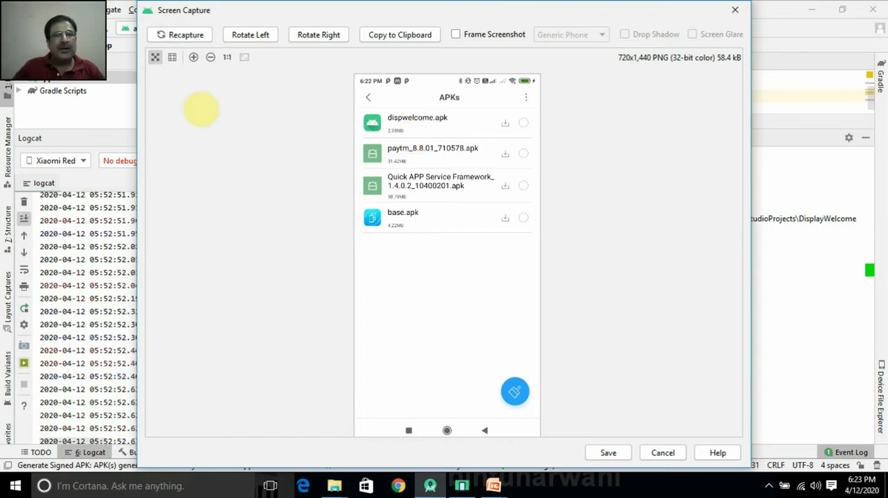
left_click(207, 34)
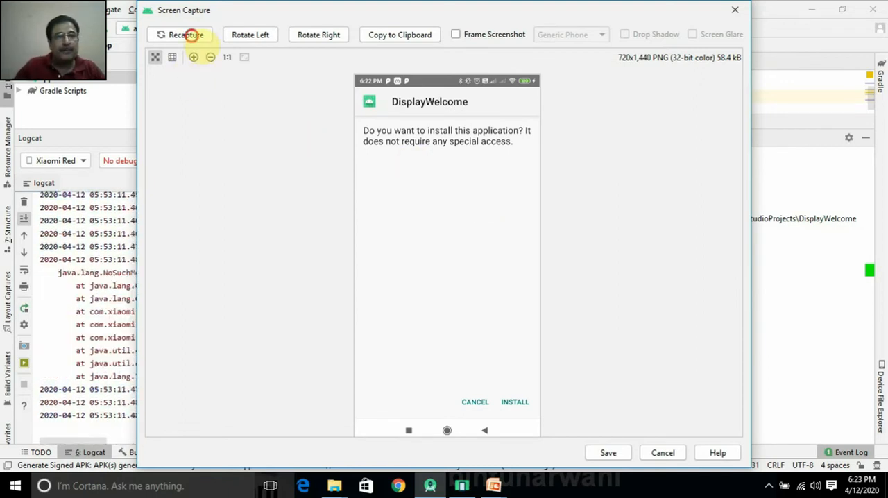
left_click(191, 34)
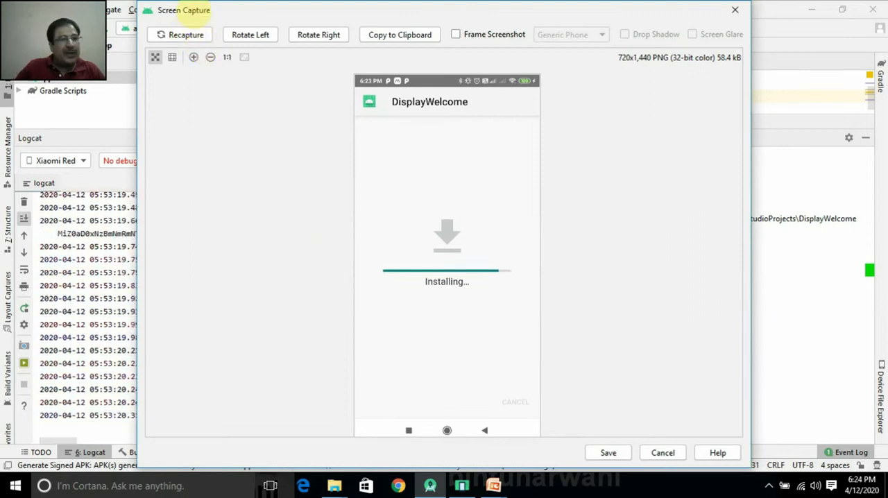
left_click(185, 35)
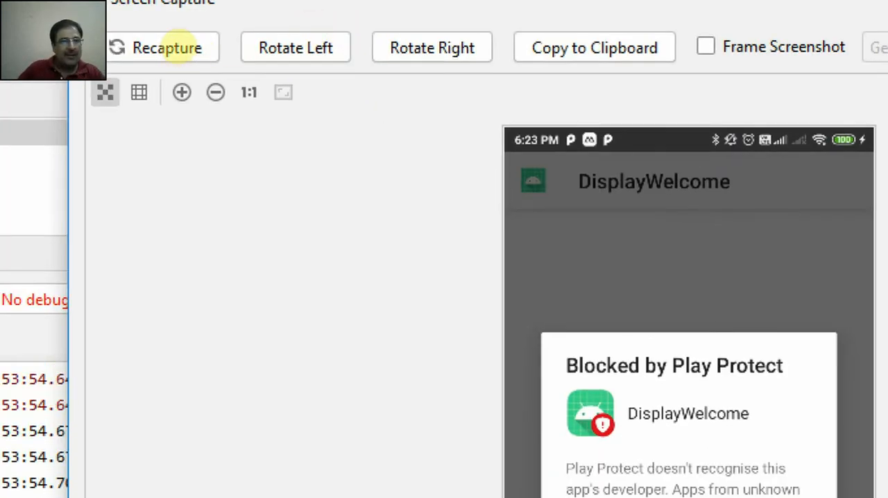
left_click(168, 47)
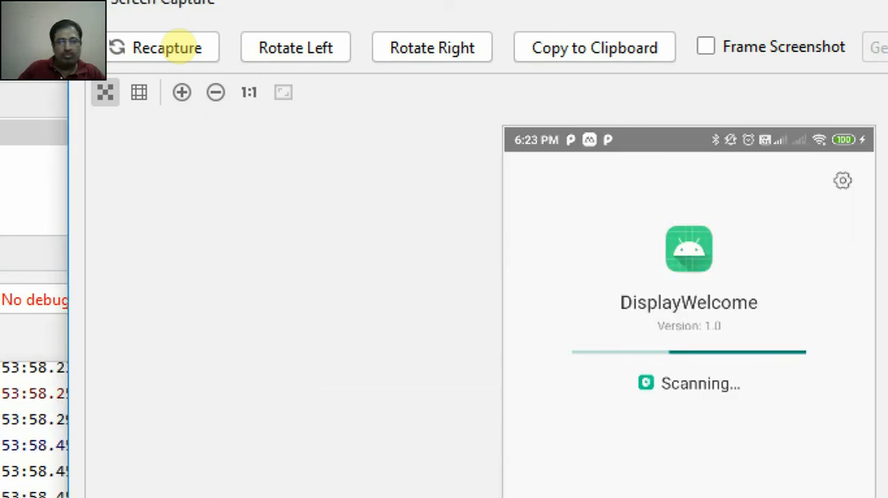
left_click(167, 47)
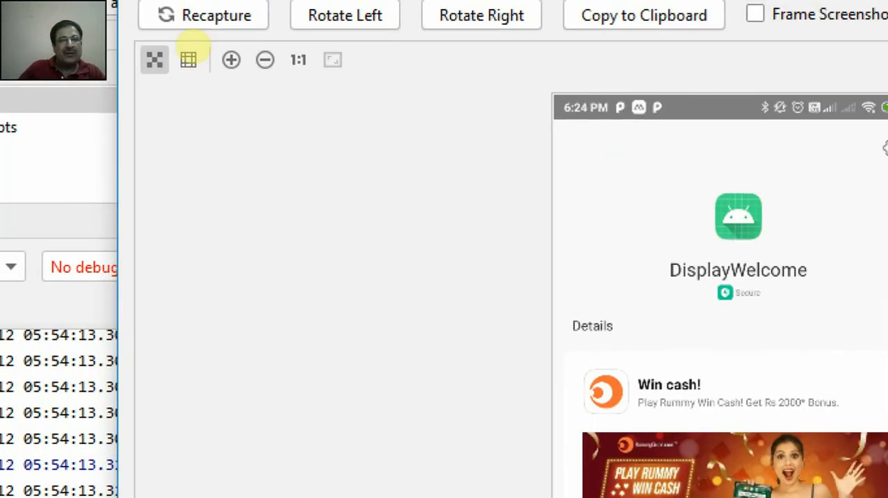
Step: Recapture the phone screen to follow the DisplayWelcome app's name entry, its welcome message and the phone's home screen
left_click(189, 28)
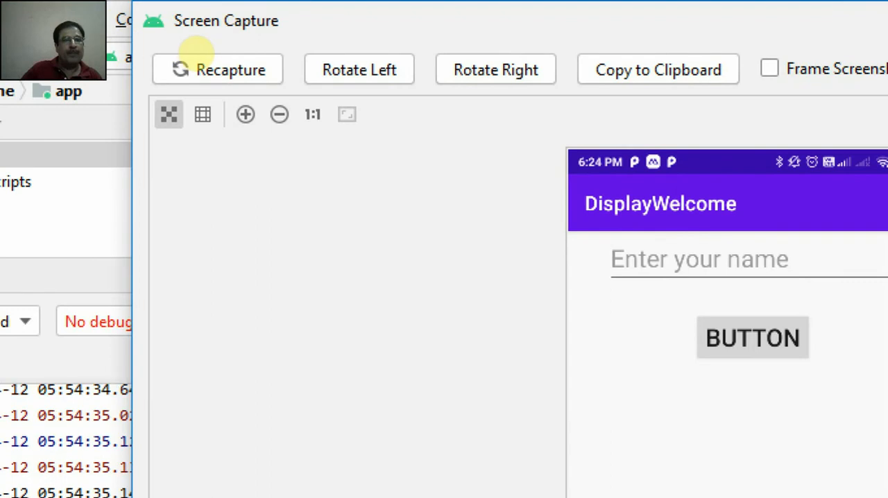
left_click(208, 69)
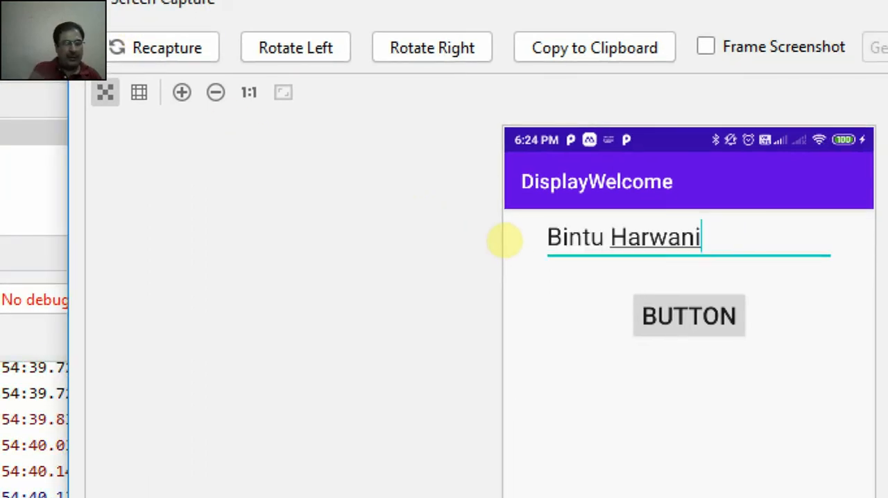
left_click(170, 39)
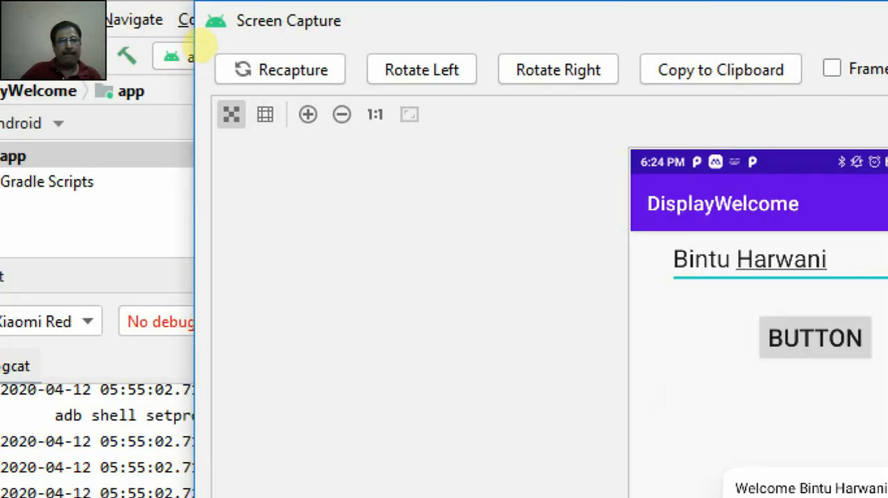
left_click(202, 45)
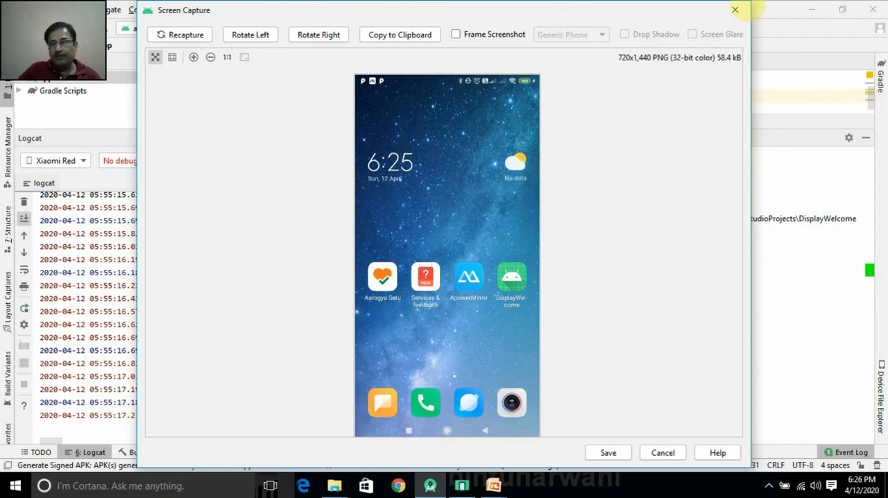
Step: Close the screen capture, hide the Event Log and Logcat windows, and minimize Android Studio
left_click(735, 10)
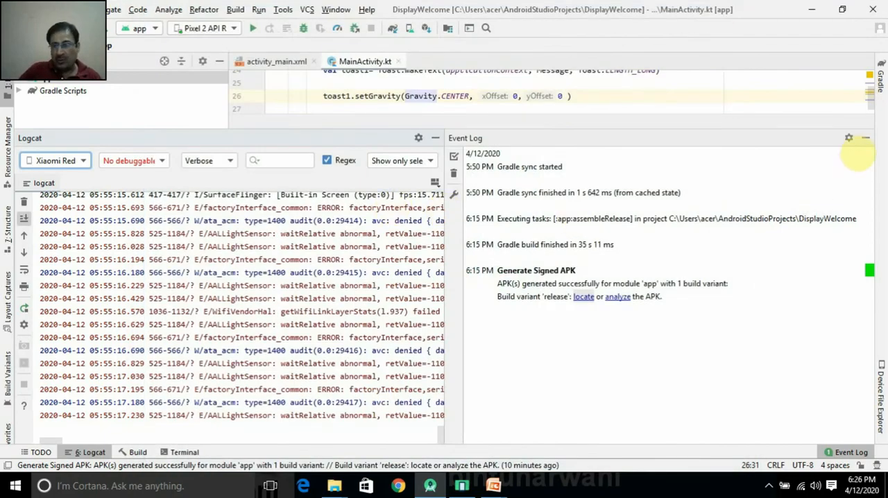
left_click(865, 138)
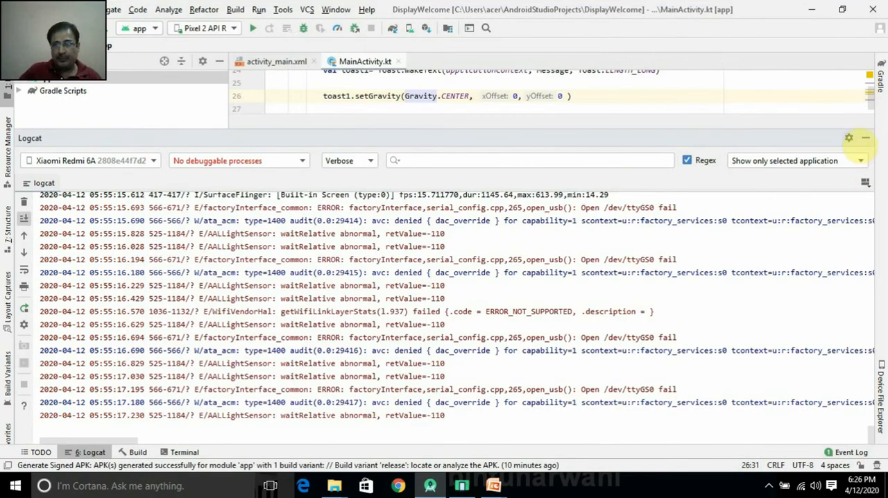
left_click(865, 138)
left_click(812, 8)
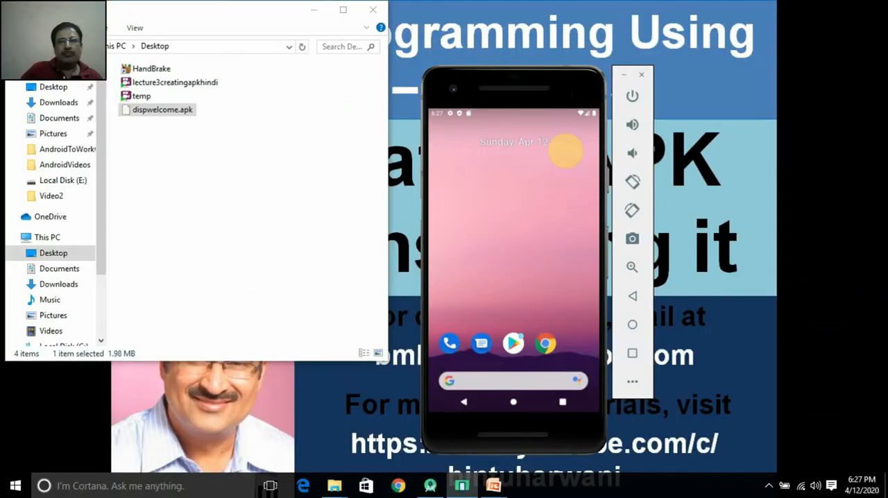
Step: Arrange the emulator and the Desktop folder window side by side and drop dispwelcome.apk onto the emulator to install it
left_click_drag(588, 90, 638, 79)
left_click_drag(238, 27, 269, 67)
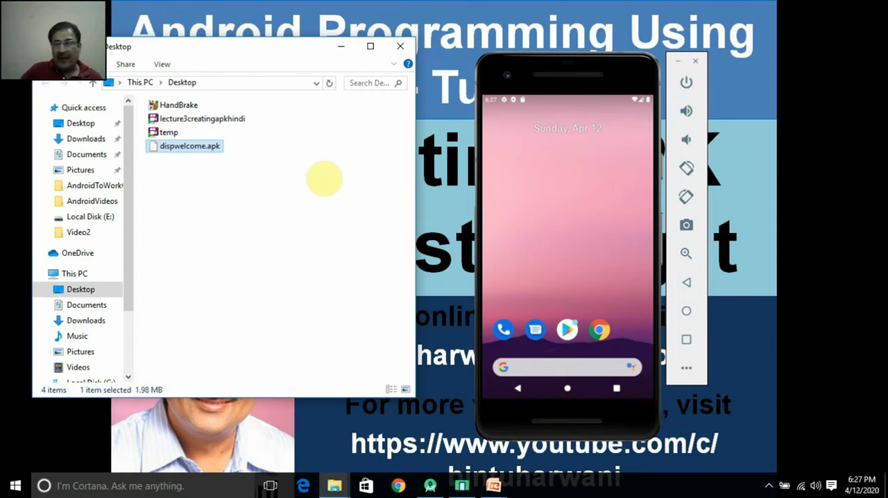
left_click_drag(202, 147, 584, 237)
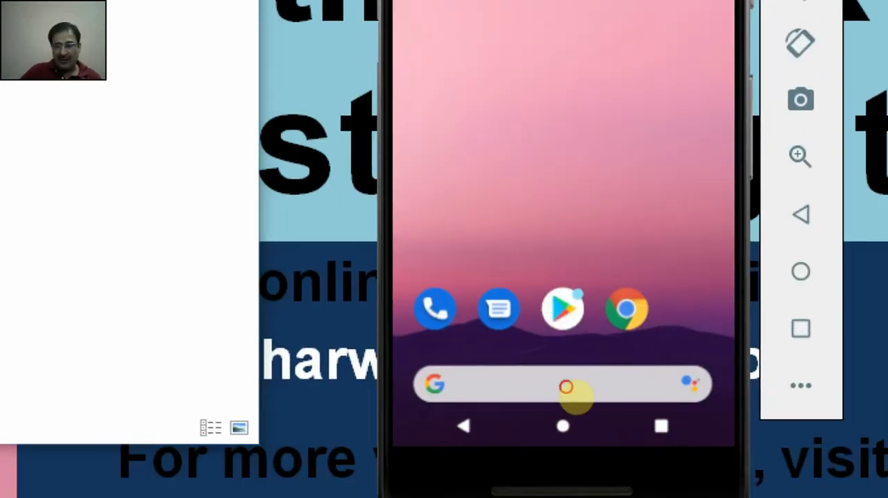
Step: Launch DisplayWelcome from the emulator's app list, enter a first name and submit it with the app's button
left_click_drag(575, 394, 543, 241)
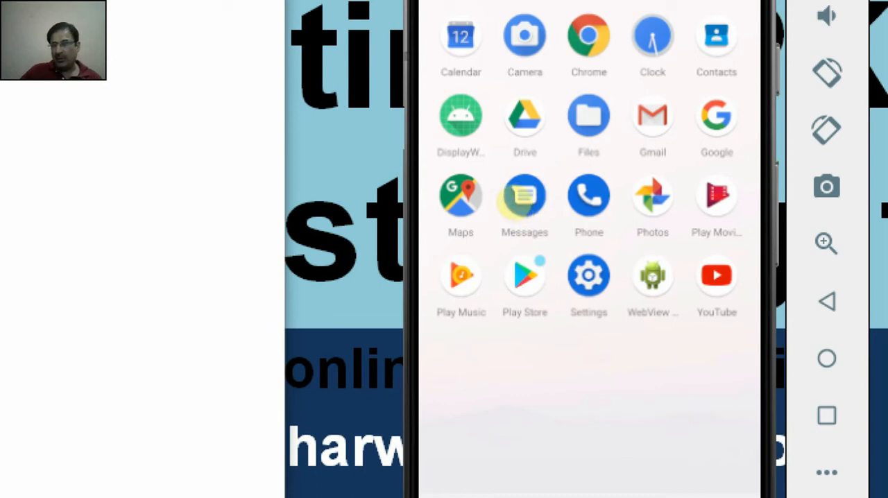
left_click(461, 116)
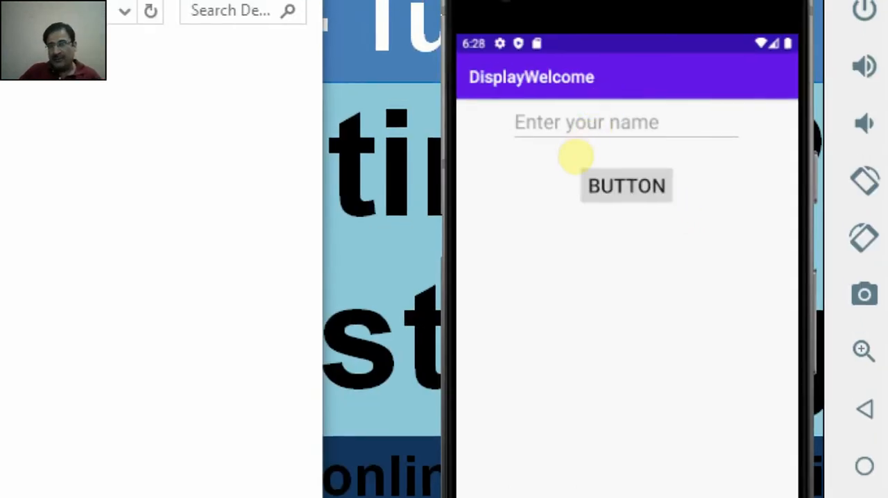
left_click(545, 38)
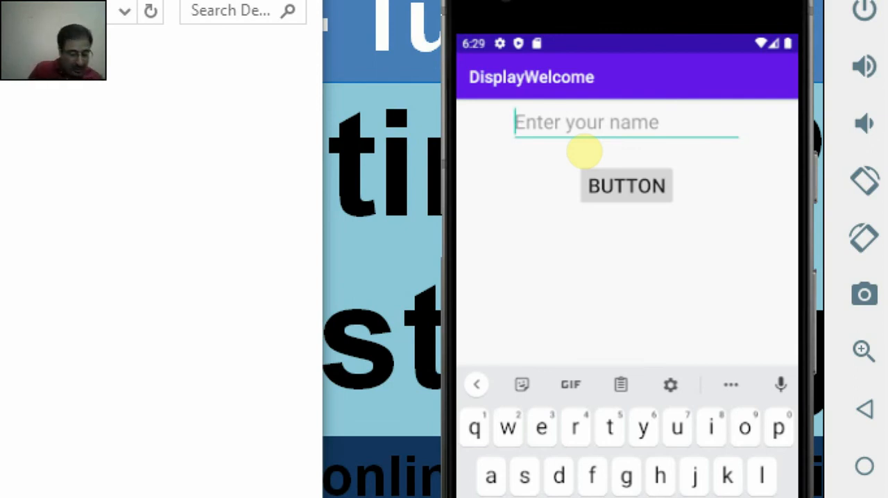
type("Bintu")
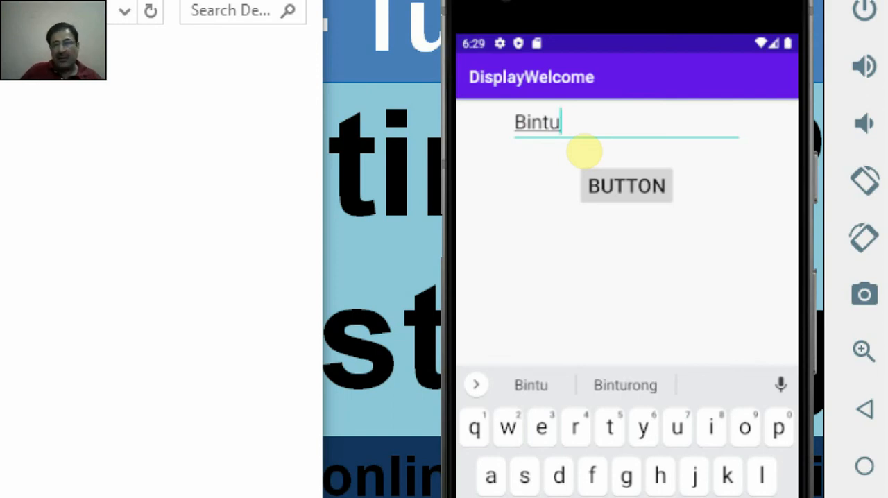
left_click(587, 186)
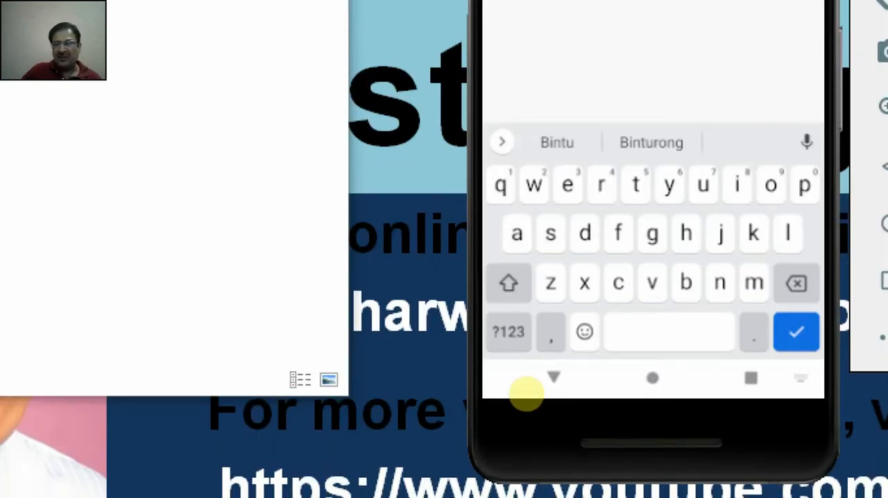
Step: Dismiss the emulator's keyboard, leave DisplayWelcome and return to the app list
left_click(531, 393)
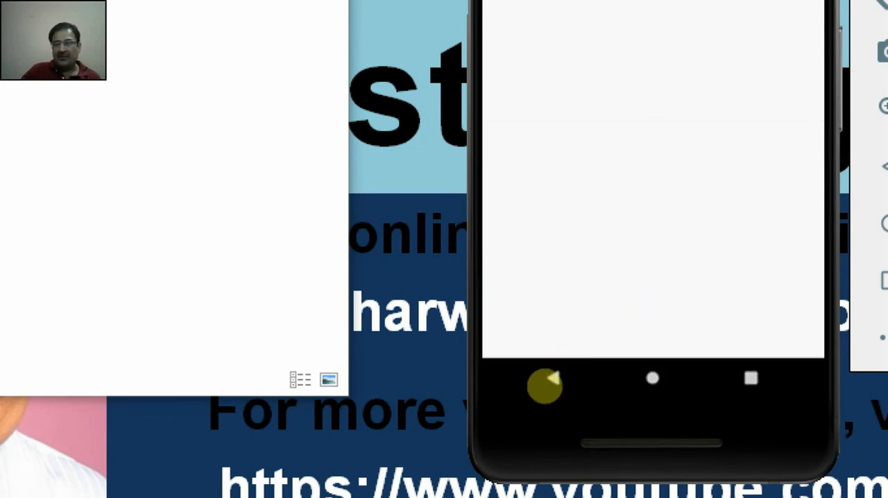
left_click(544, 391)
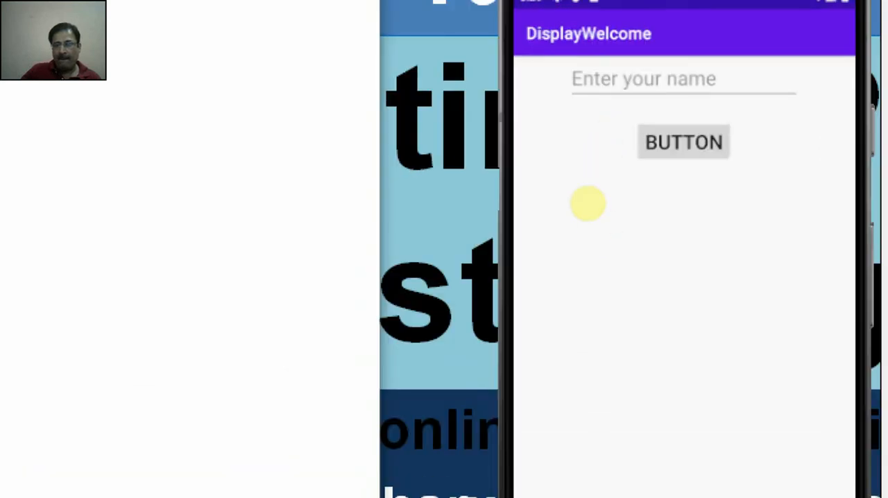
left_click(639, 430)
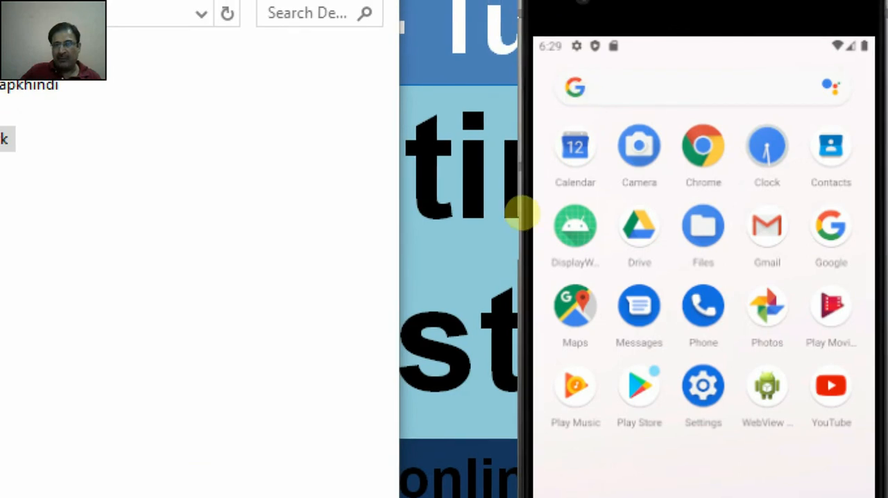
Step: Uninstall DisplayWelcome from the emulator
left_click(508, 200)
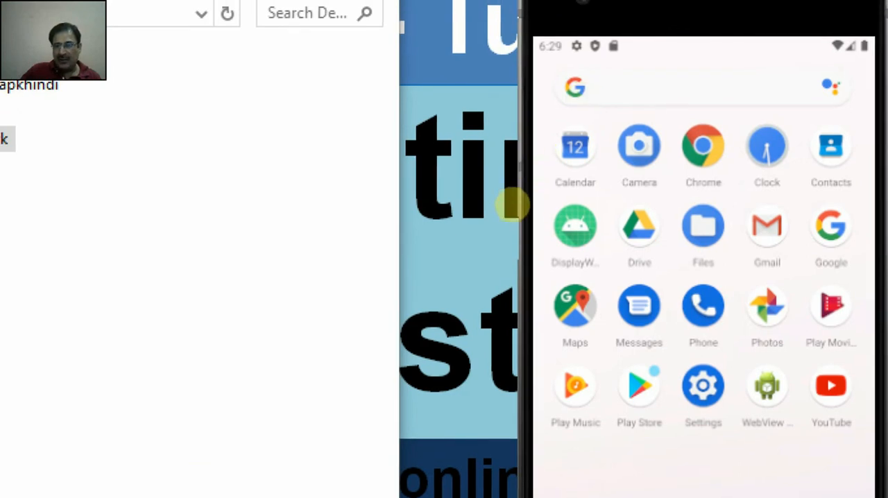
left_click_drag(575, 225, 815, 84)
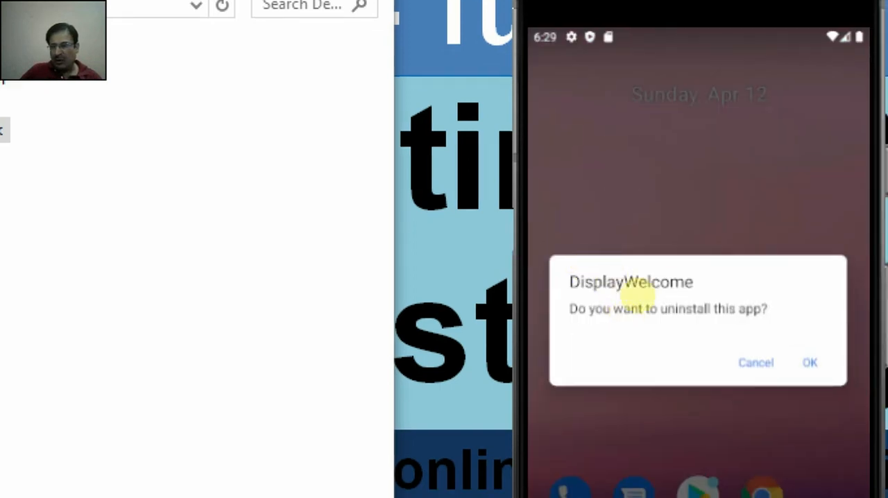
key("Return")
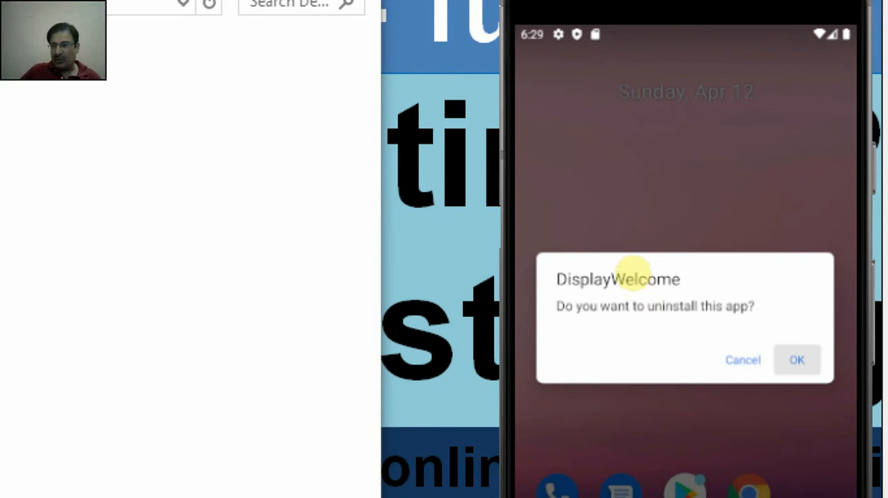